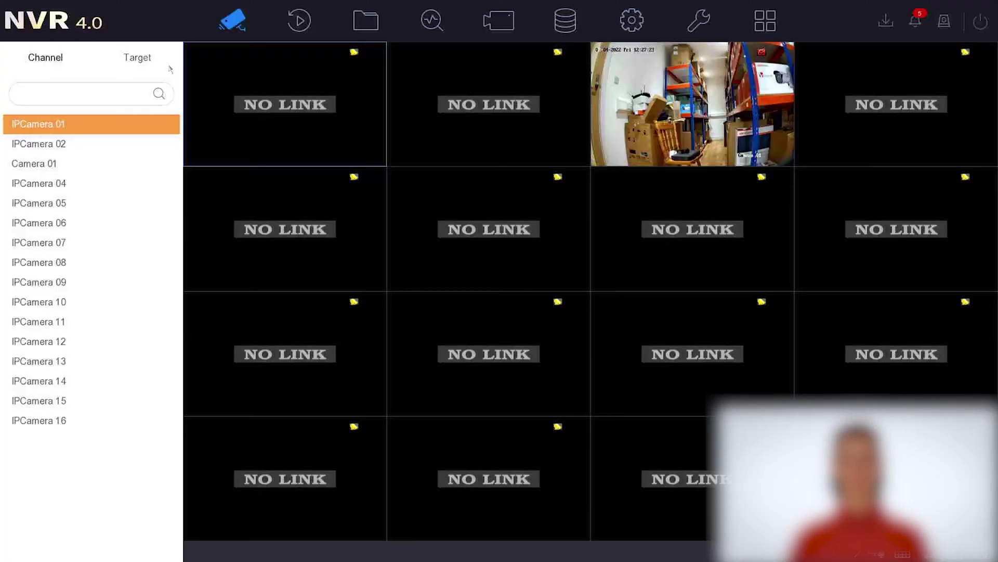
- Leave live view for the Camera > IP Camera page, which lists channels D1–D14
mouse_move(189, 68)
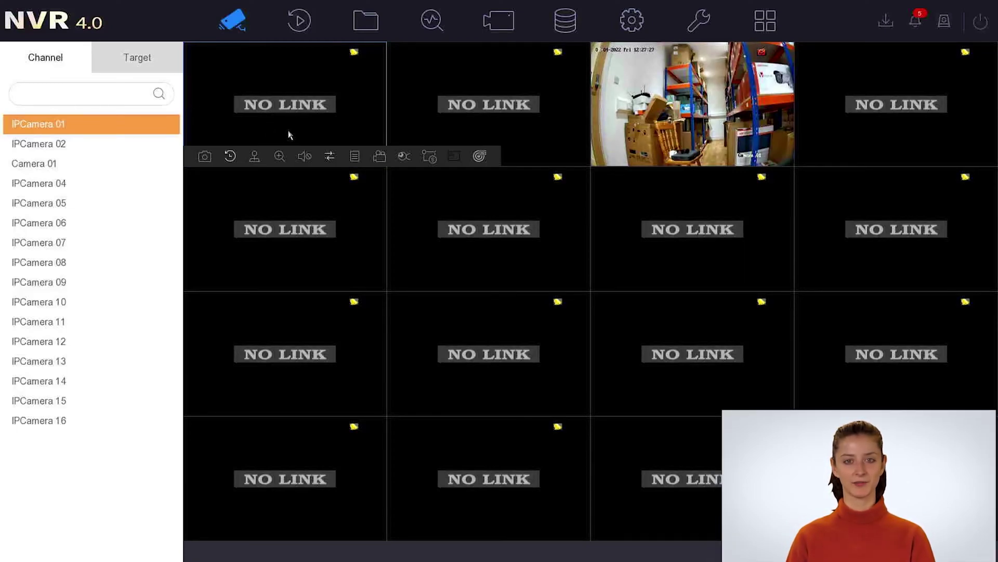
click(501, 32)
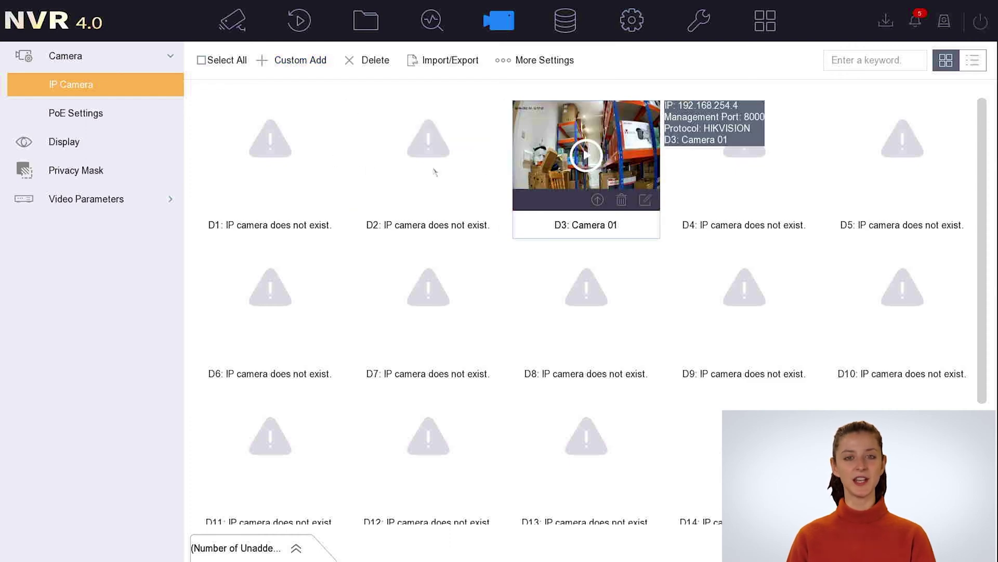
- Show Display settings for [D3] Camera 01 with the Day/Night Switch section expanded
click(149, 149)
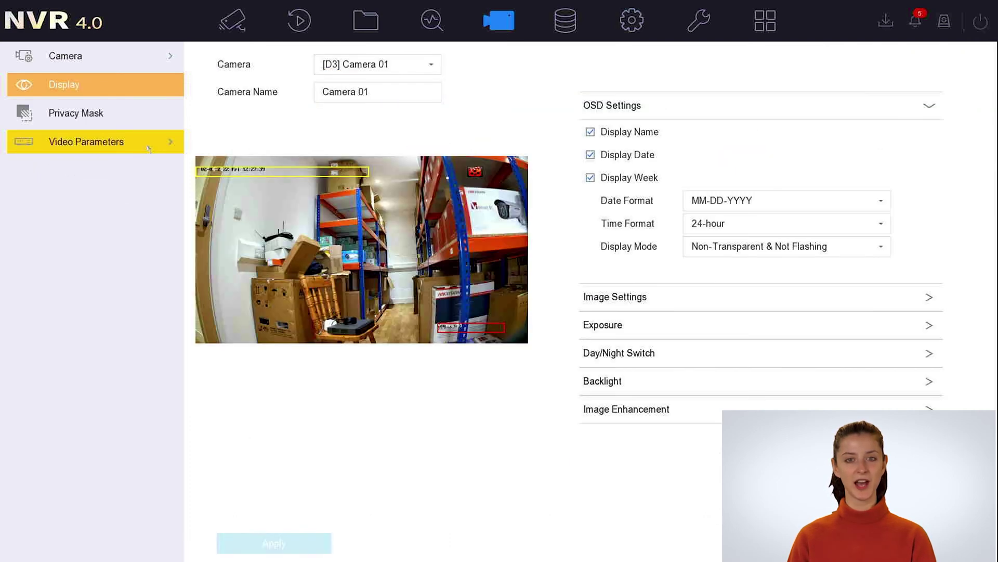
click(372, 68)
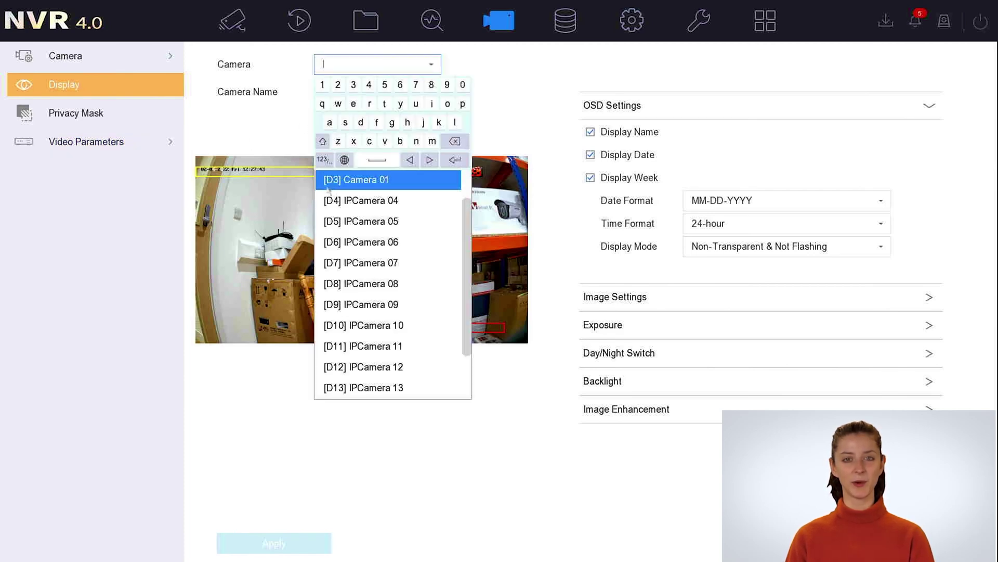
click(280, 140)
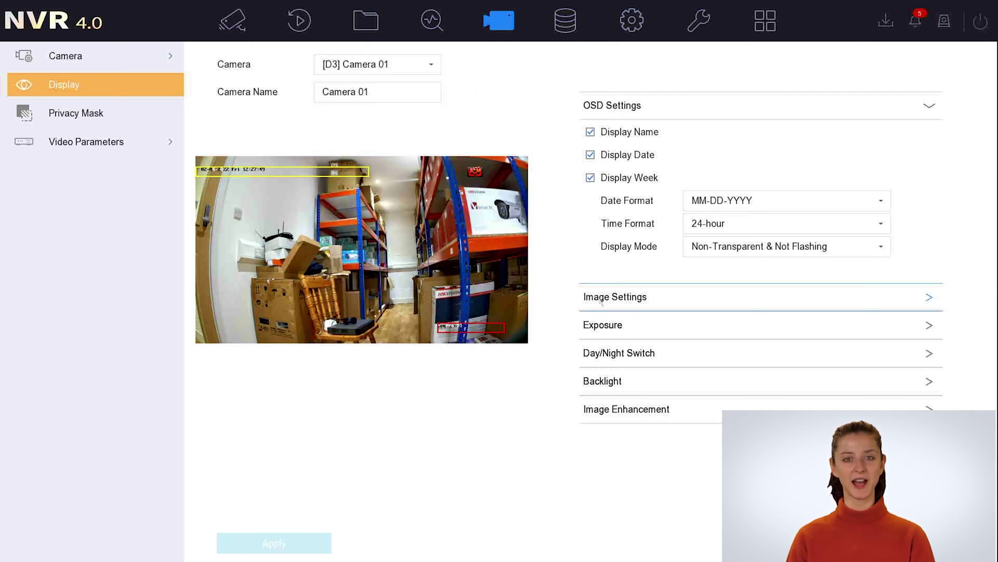
click(605, 352)
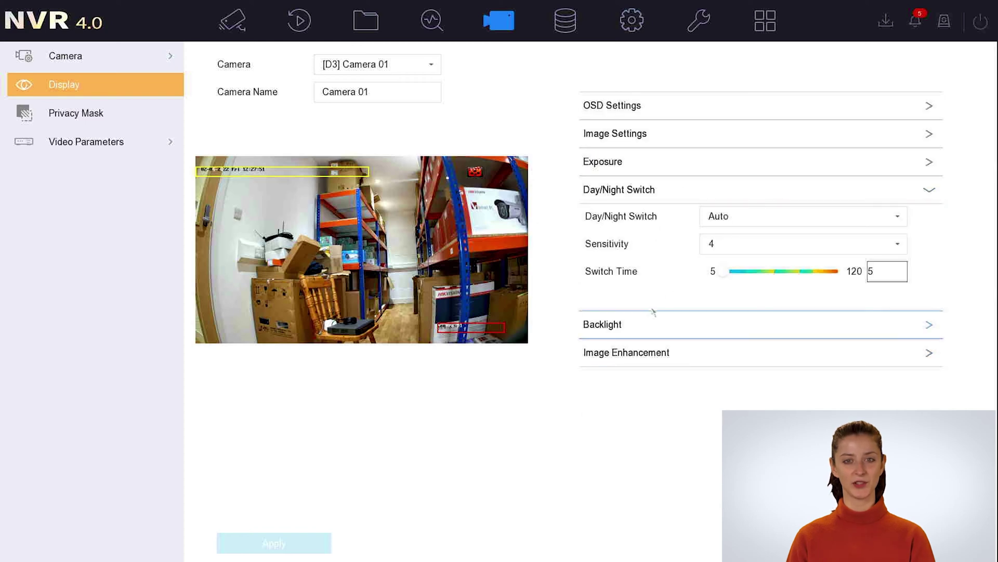
- Set Camera 01's Day/Night Switch to Day and apply it
click(734, 216)
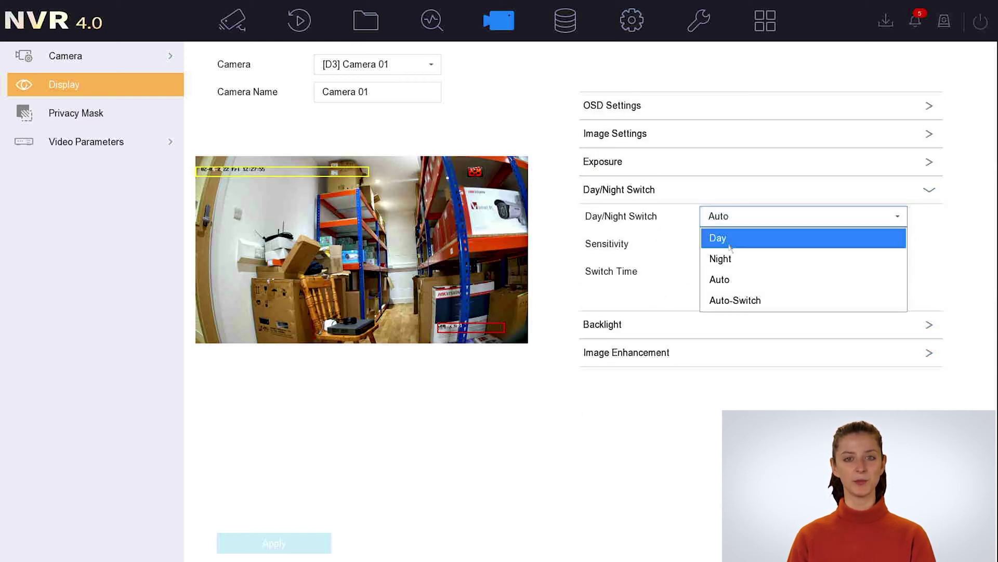
click(730, 246)
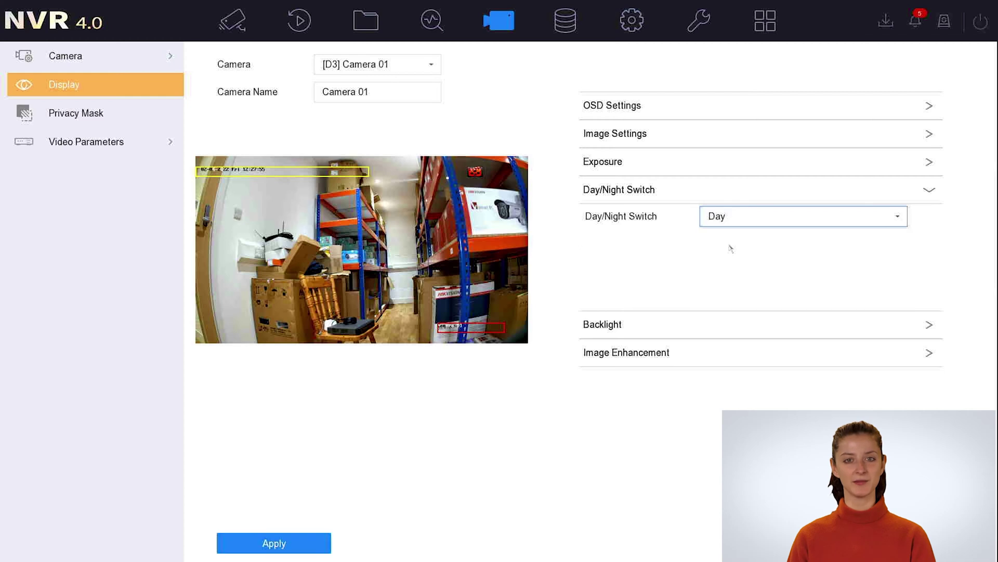
click(319, 542)
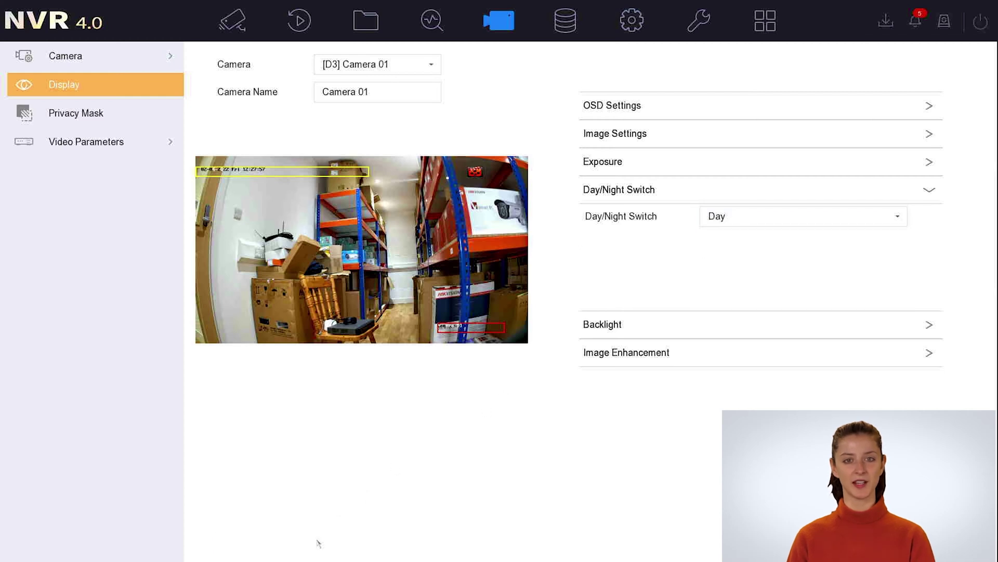
- Confirm the switch stays at Day, then view Device Info for the DS-7616NI-I2/16P recorder
click(723, 223)
click(724, 225)
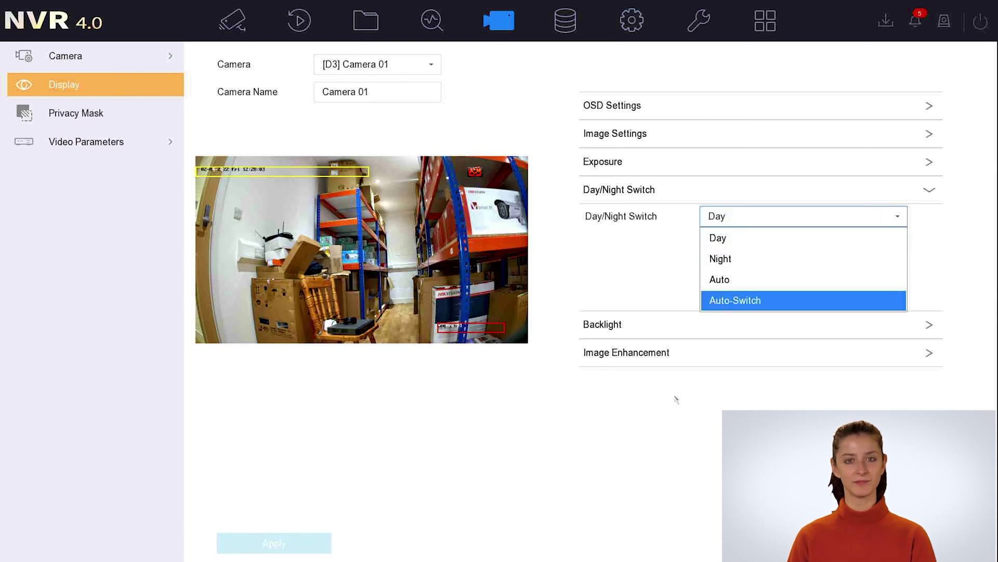
click(638, 442)
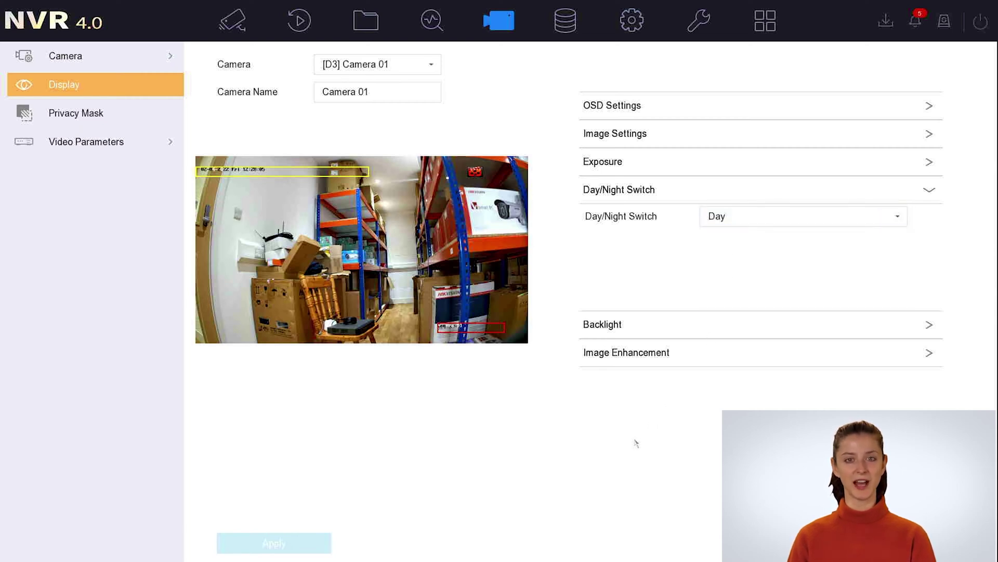
click(690, 35)
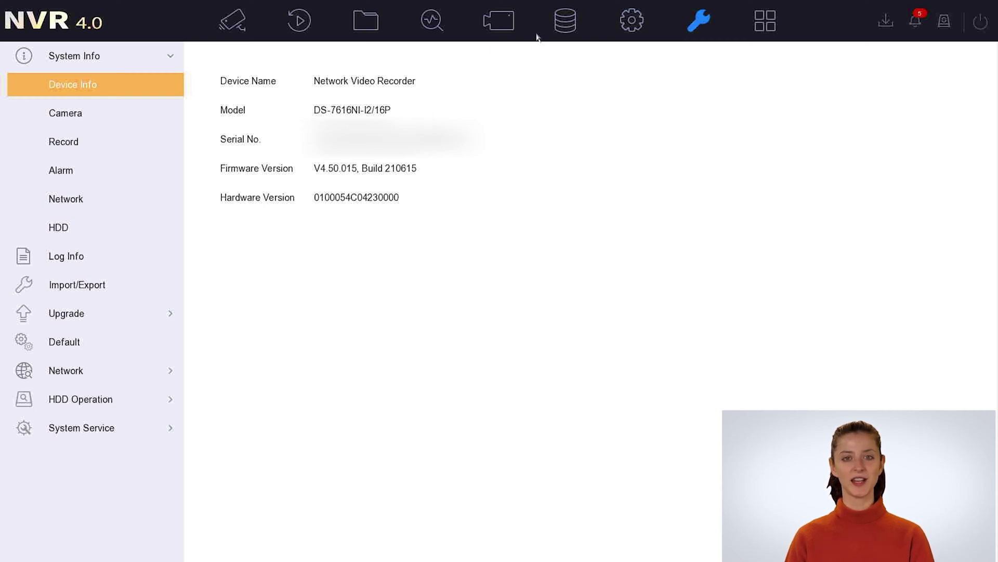
- Go to System > Network > TCP/IP to view the recorder's network settings
click(622, 34)
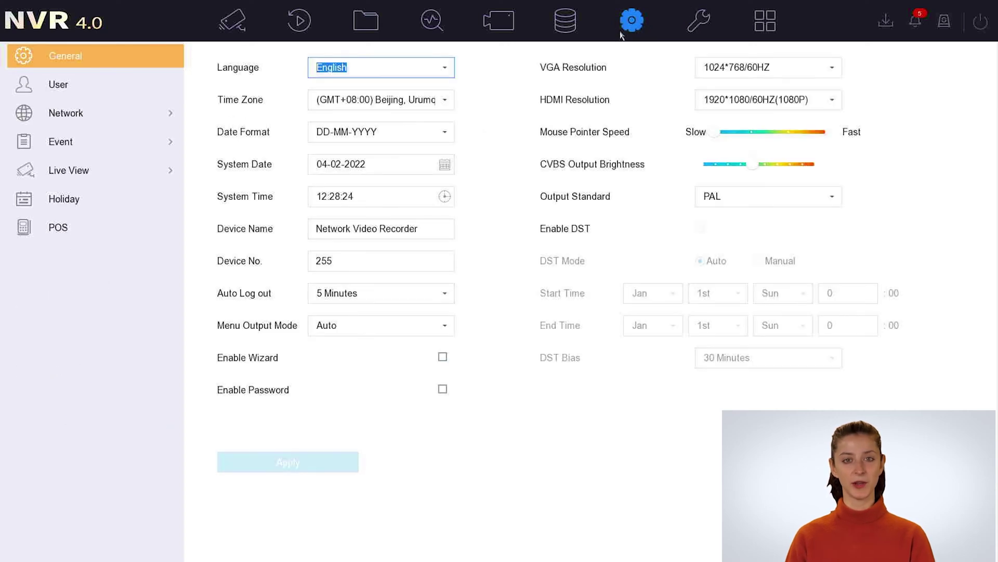
click(125, 122)
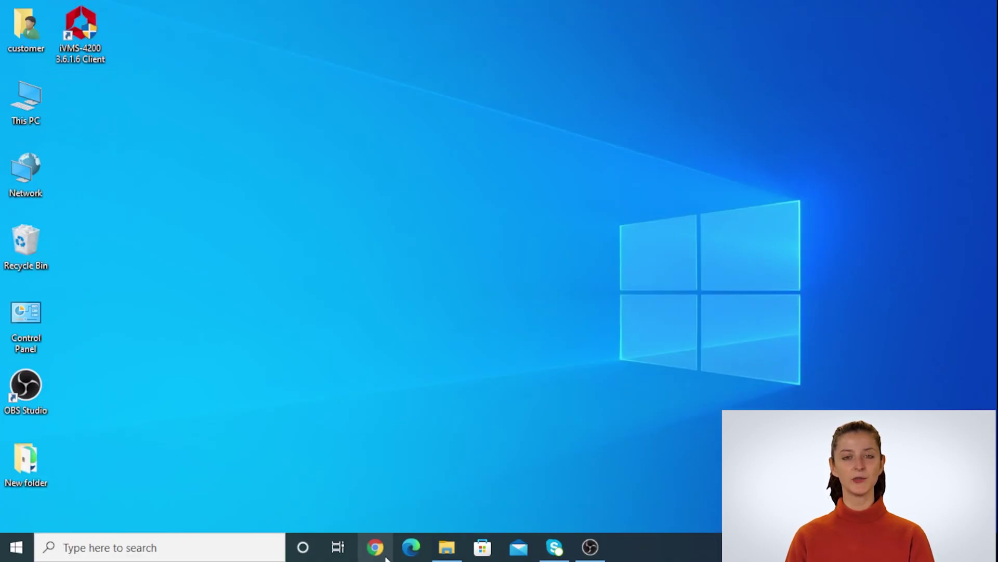
- In Chrome, go from the Doris cctv bookmark to Software & Tools > SADP TOOL > SADP_V3.0.1.7
click(375, 547)
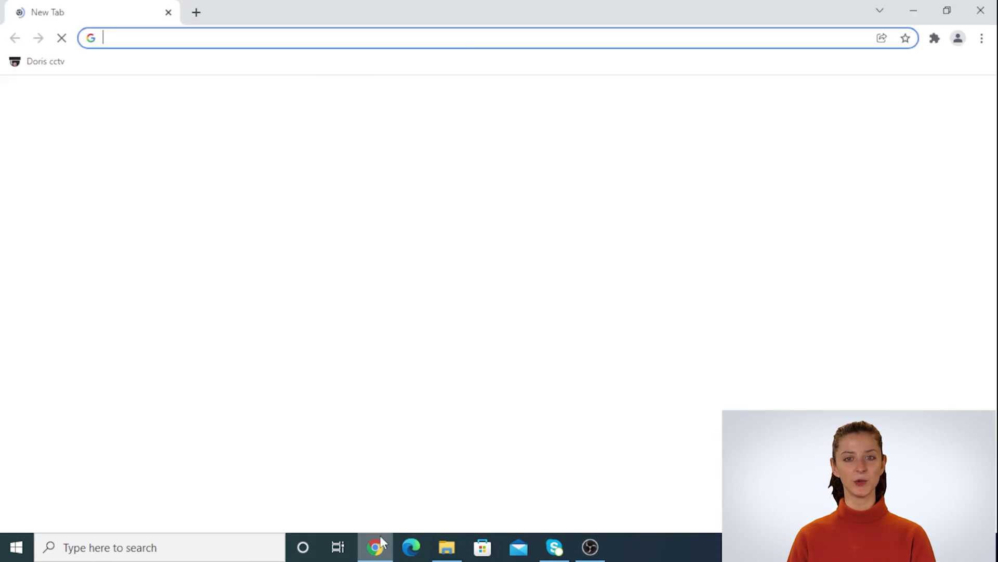
click(42, 61)
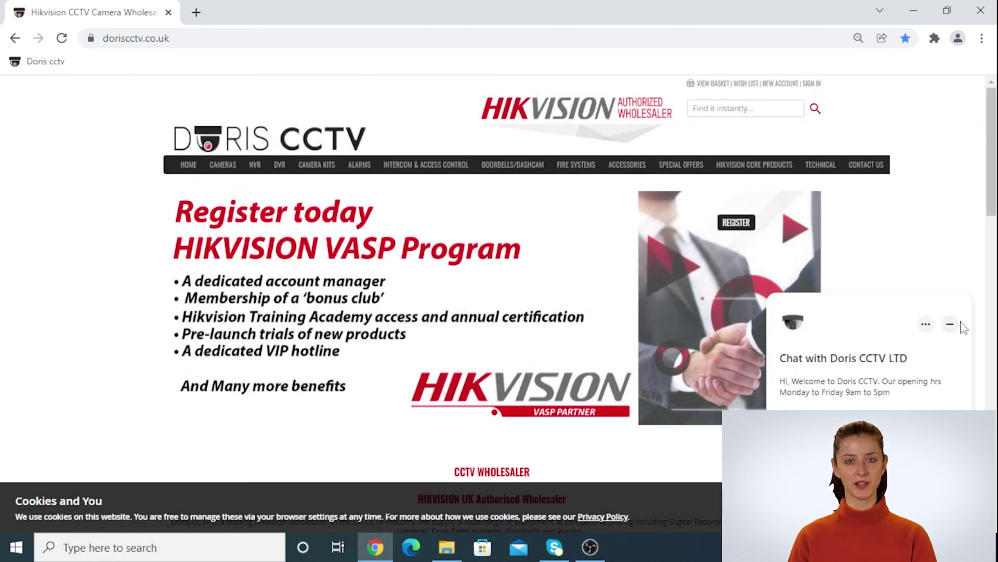
click(950, 324)
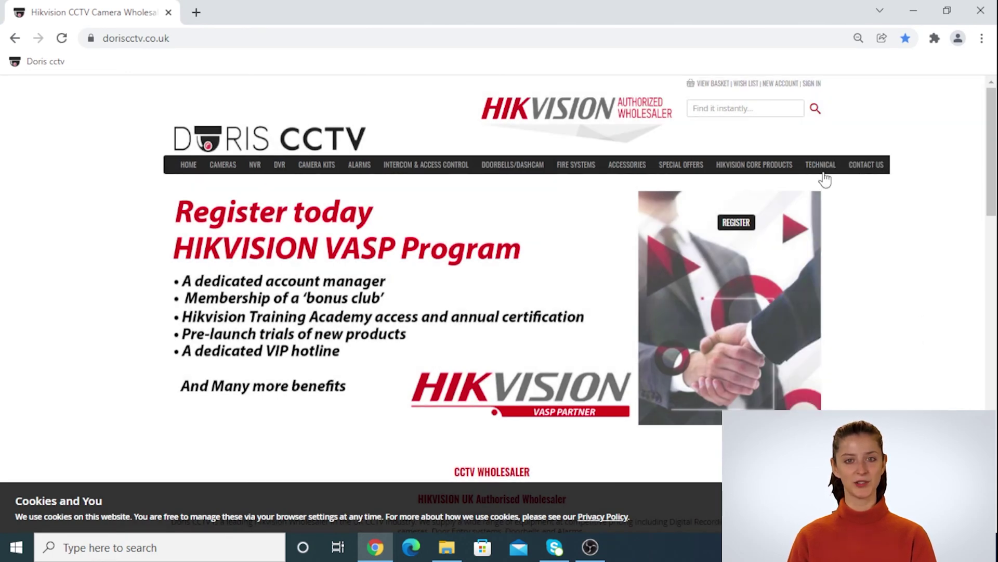
mouse_move(821, 166)
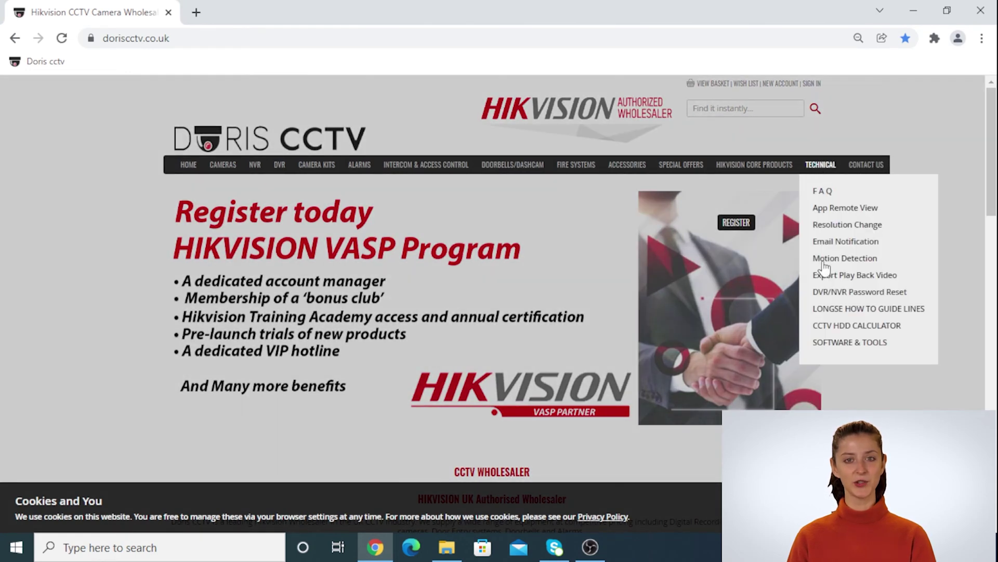
click(845, 344)
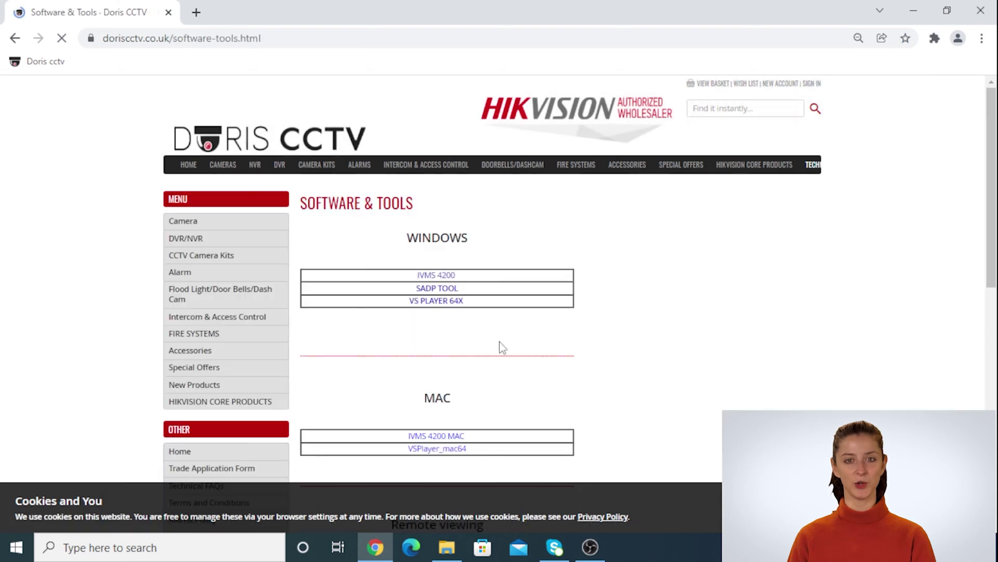
click(454, 291)
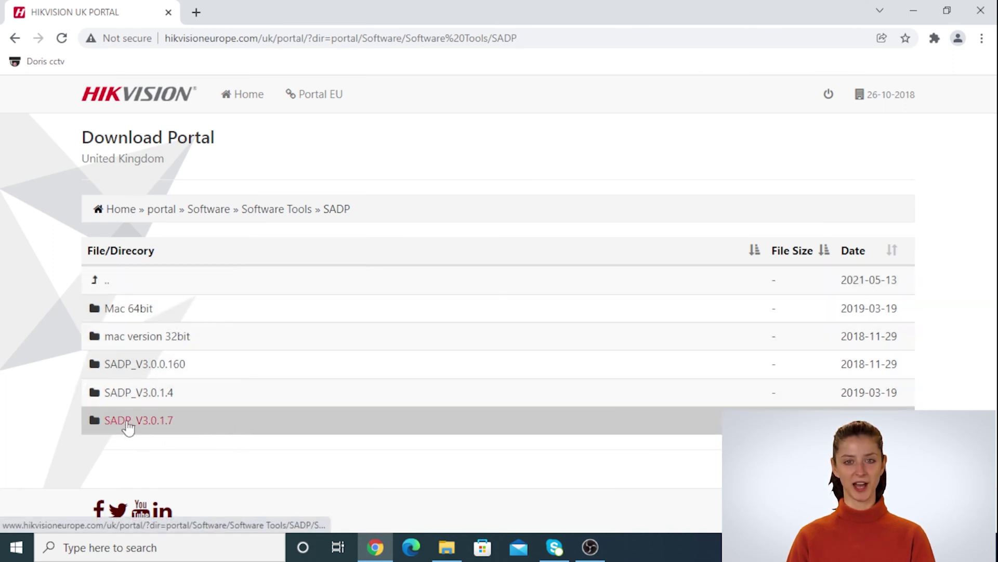
click(129, 422)
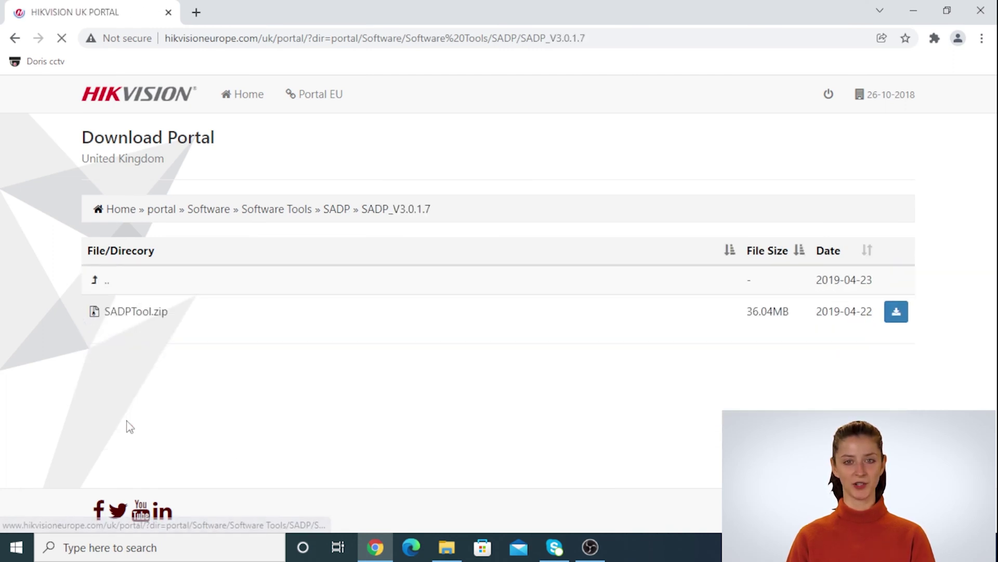
- Download SADPTool.zip and show the 36,901 KB file in the Downloads folder
click(894, 315)
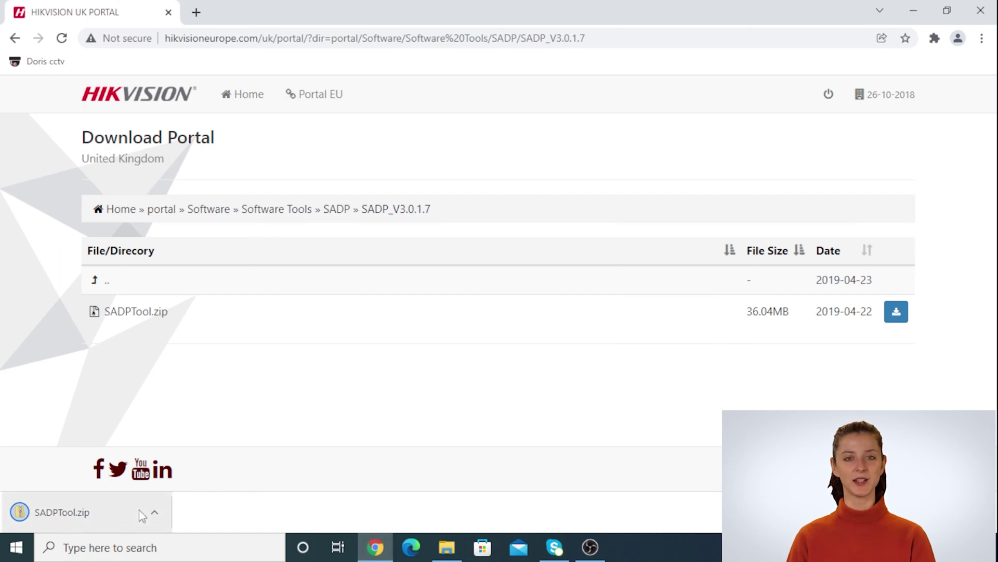
click(155, 511)
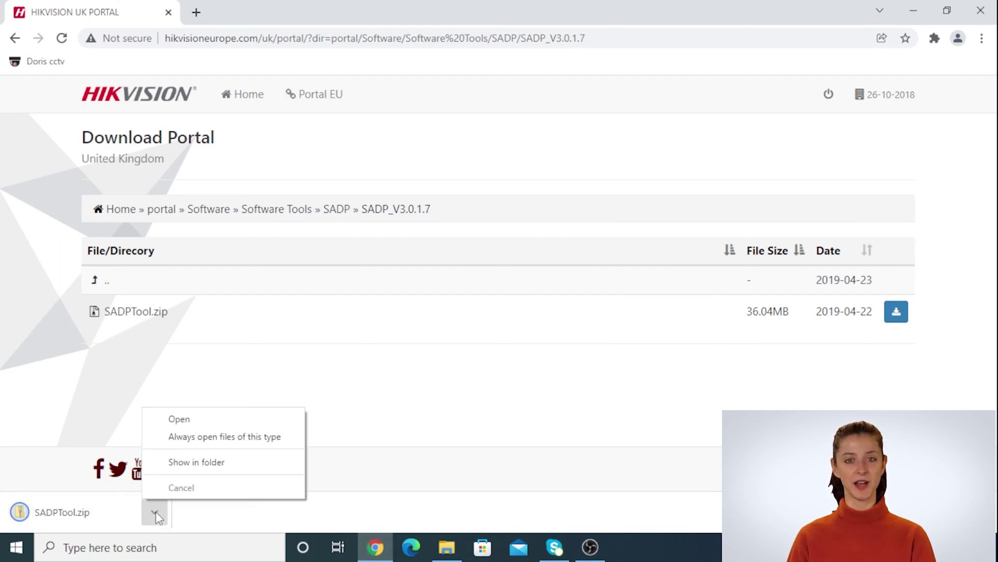
click(190, 462)
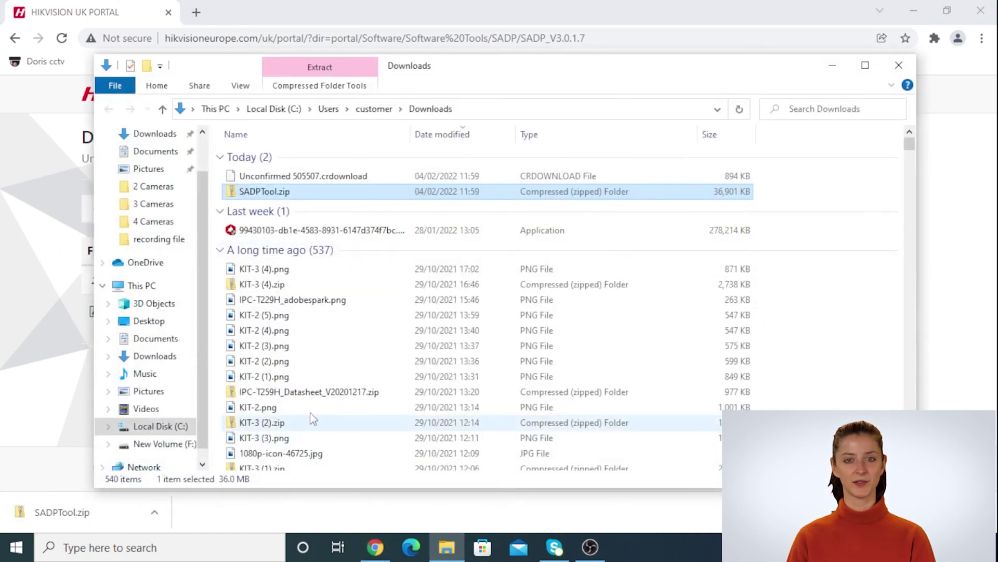
- Extract SADPTool.zip into Downloads\SADPTool and run SADPTool.exe
right_click(289, 196)
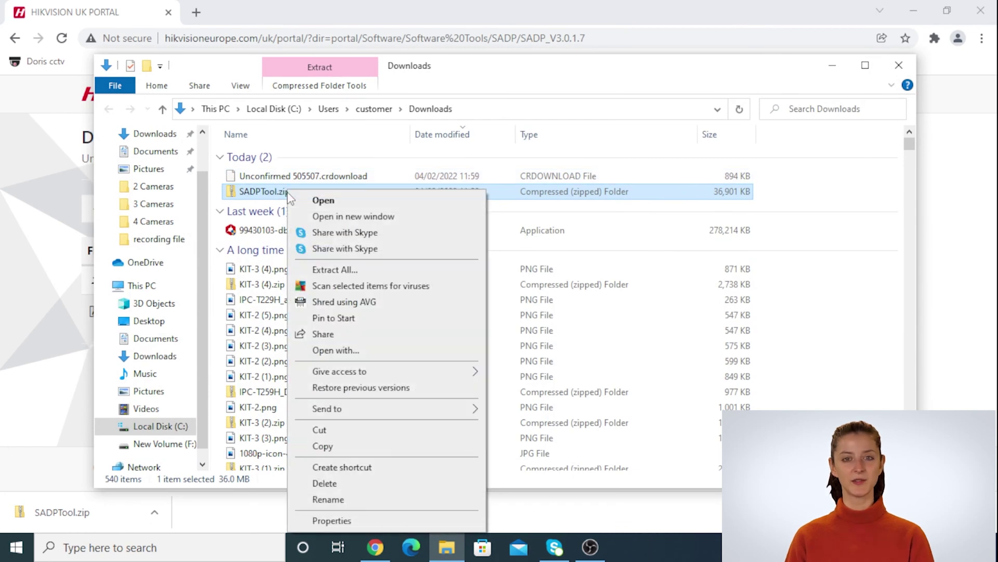
click(359, 270)
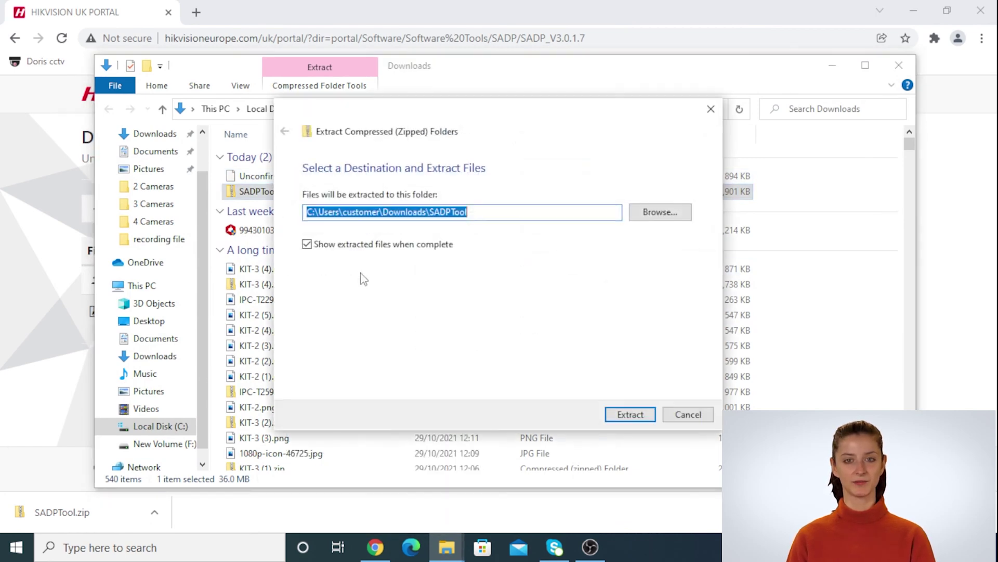
click(623, 413)
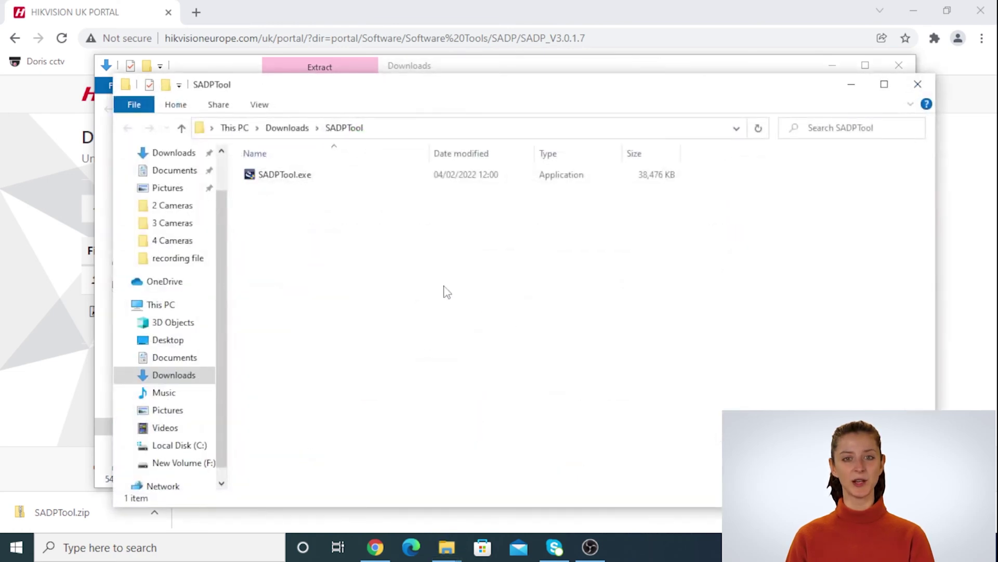
double_click(294, 179)
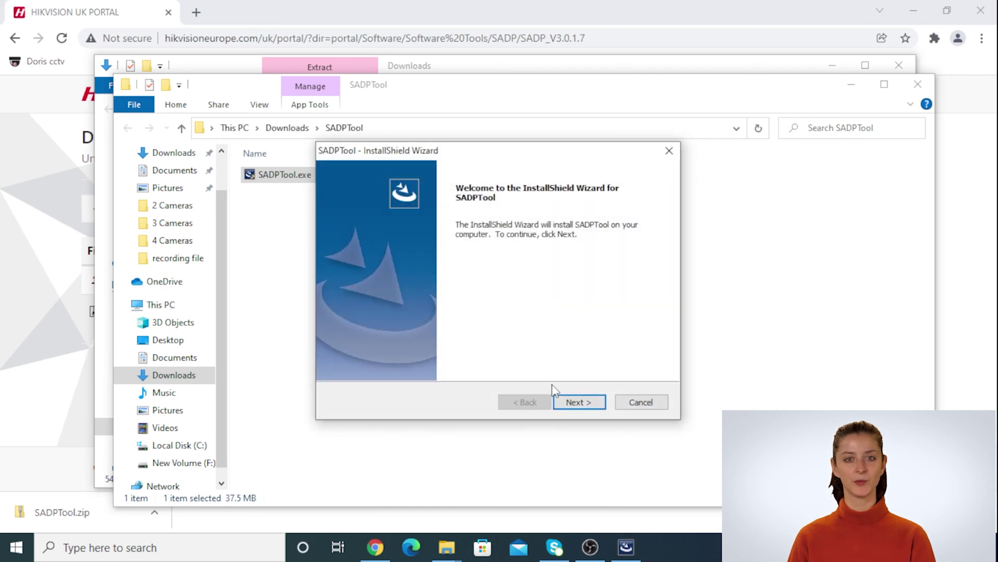
- Install SADPTool to C:\Program Files (x86)\SADPTool with default options and launch SADP
click(572, 402)
click(570, 404)
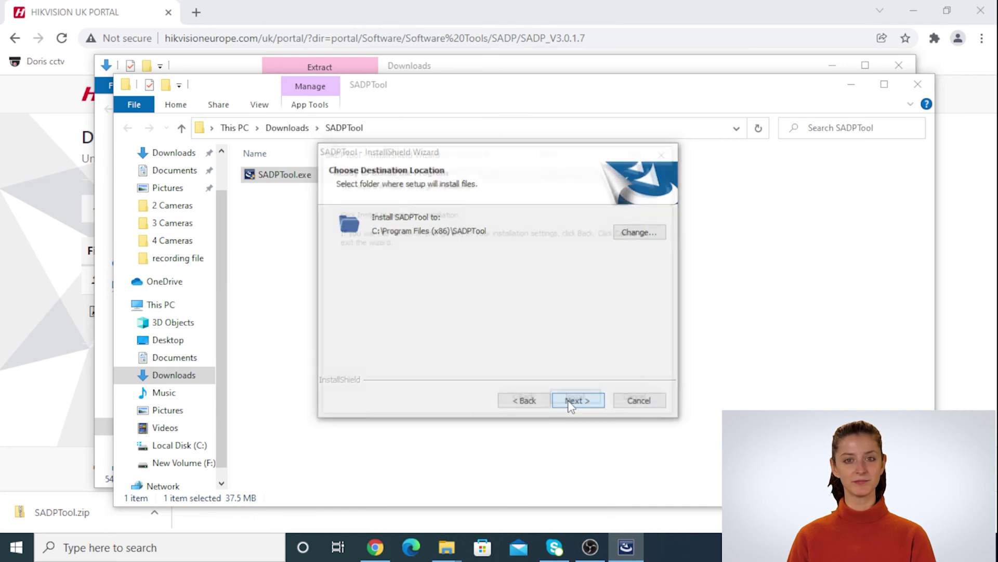
click(570, 403)
click(578, 402)
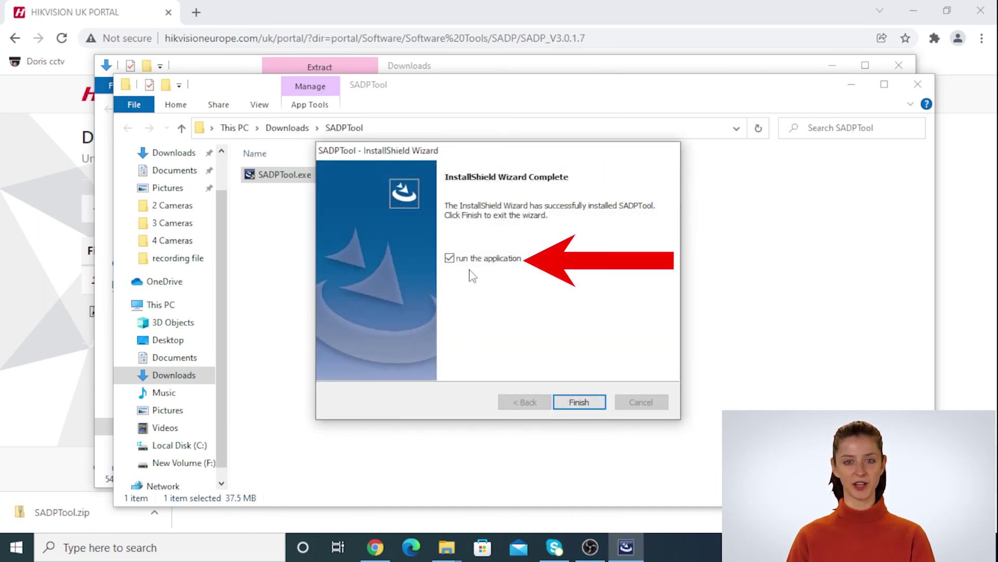
click(579, 403)
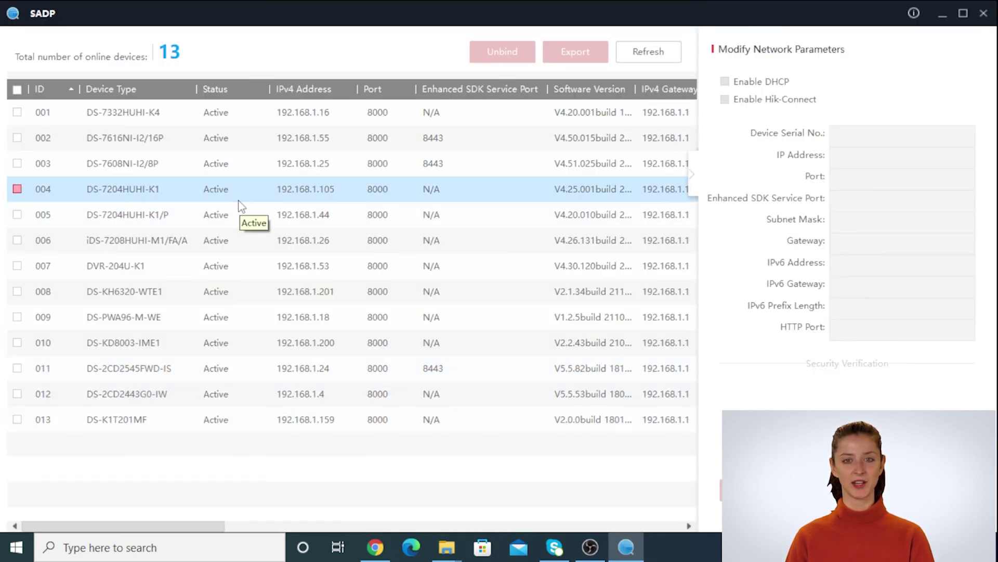
- Select device 002, DS-7616NI-I2/16P at 192.168.1.55, and open its web login page
click(17, 137)
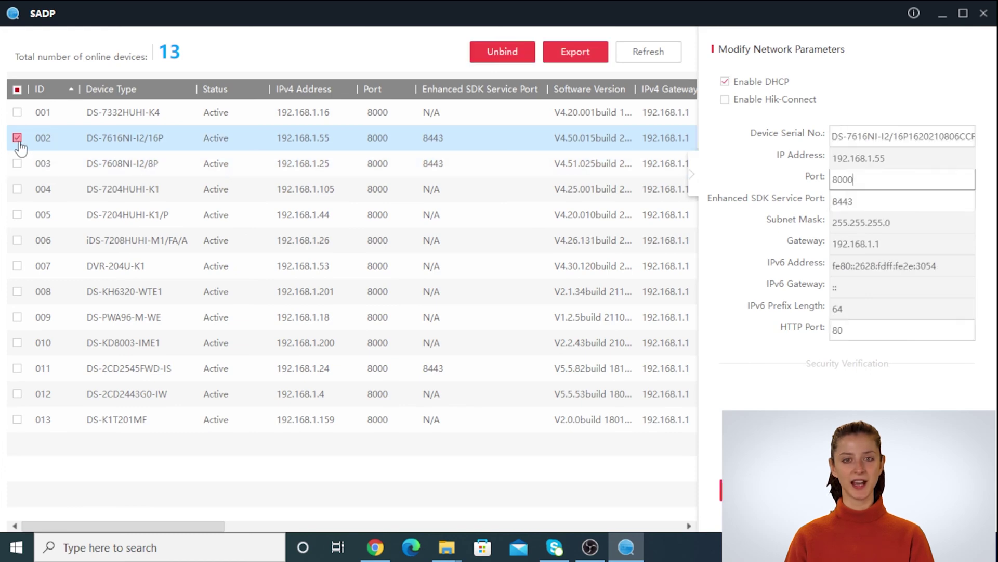
double_click(329, 147)
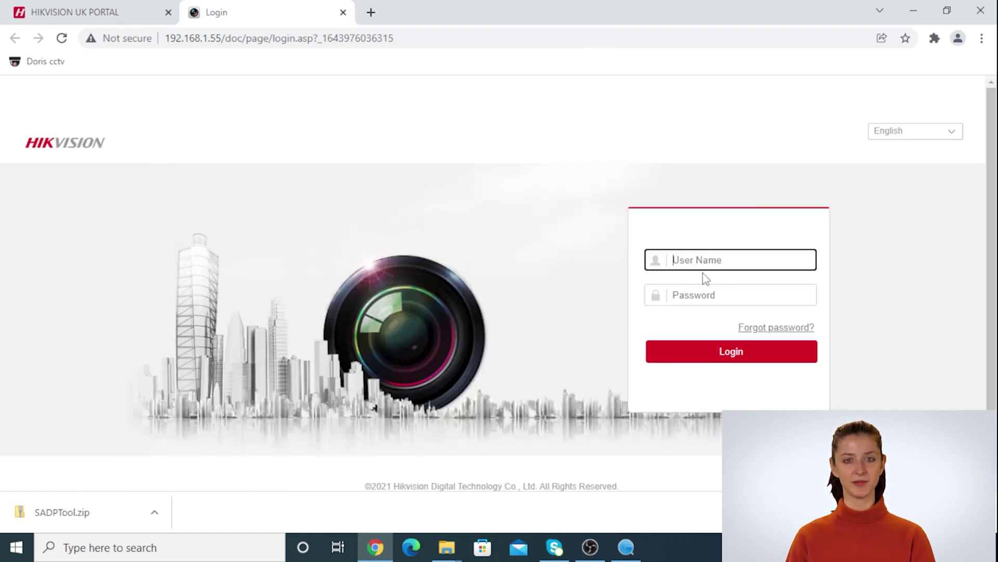
- Log in as admin with the account password and decline Chrome's offer to save it
text(admin)
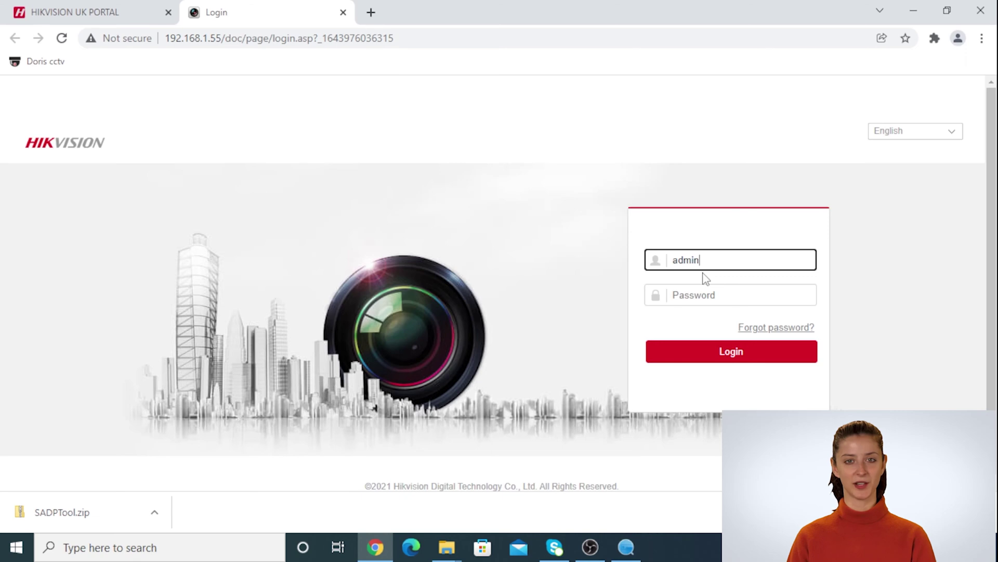
key(Tab)
text(•••)
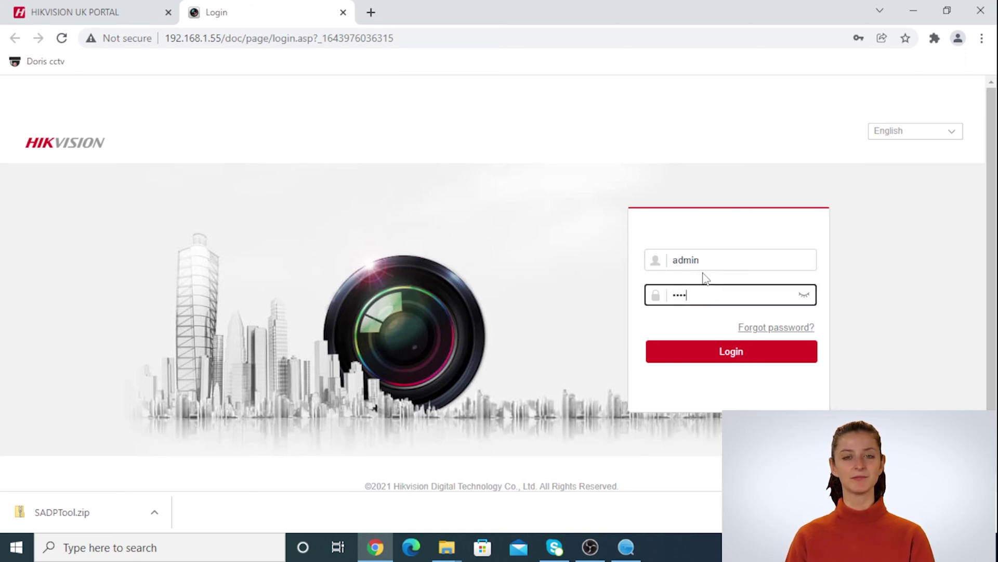
text(••)
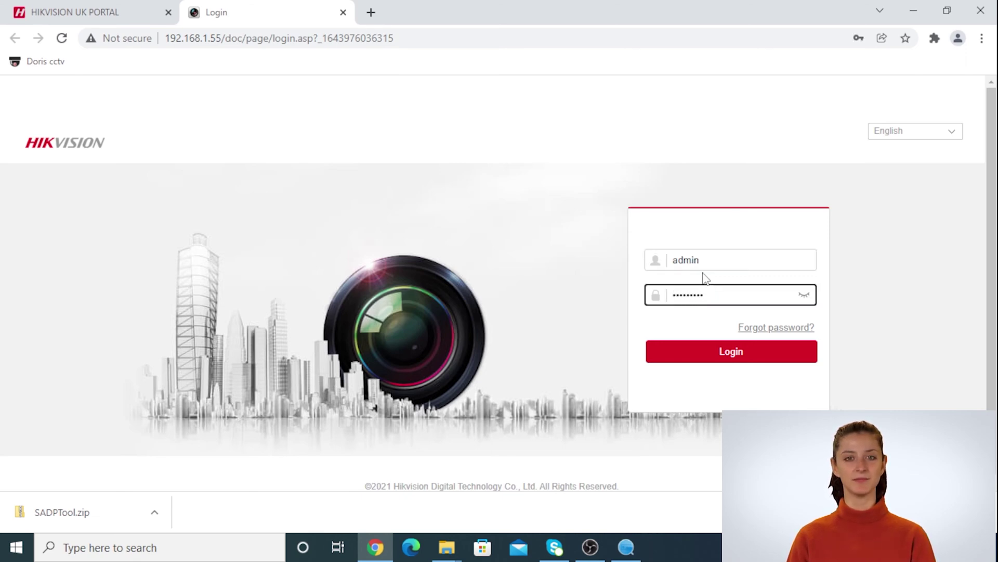
click(750, 354)
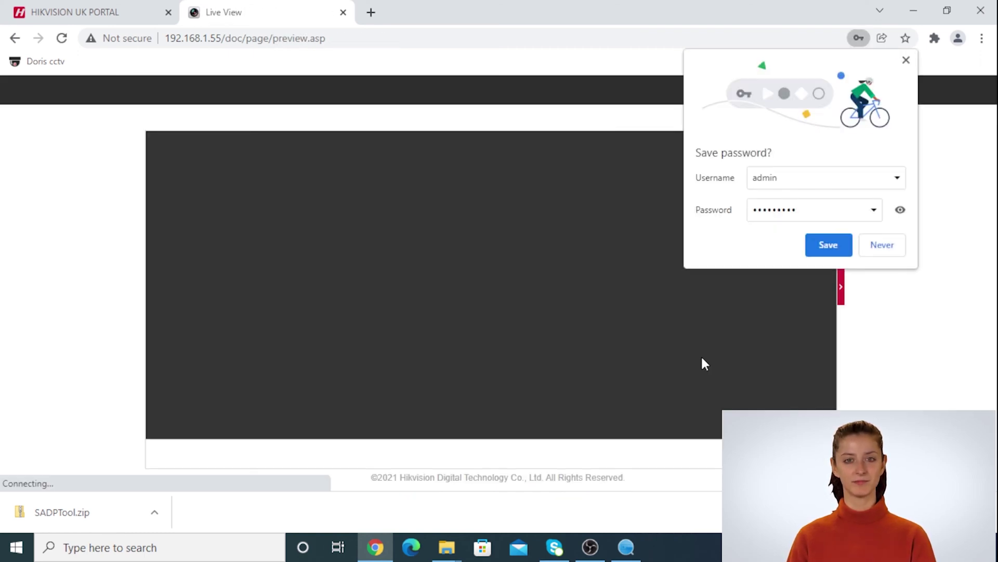
click(906, 60)
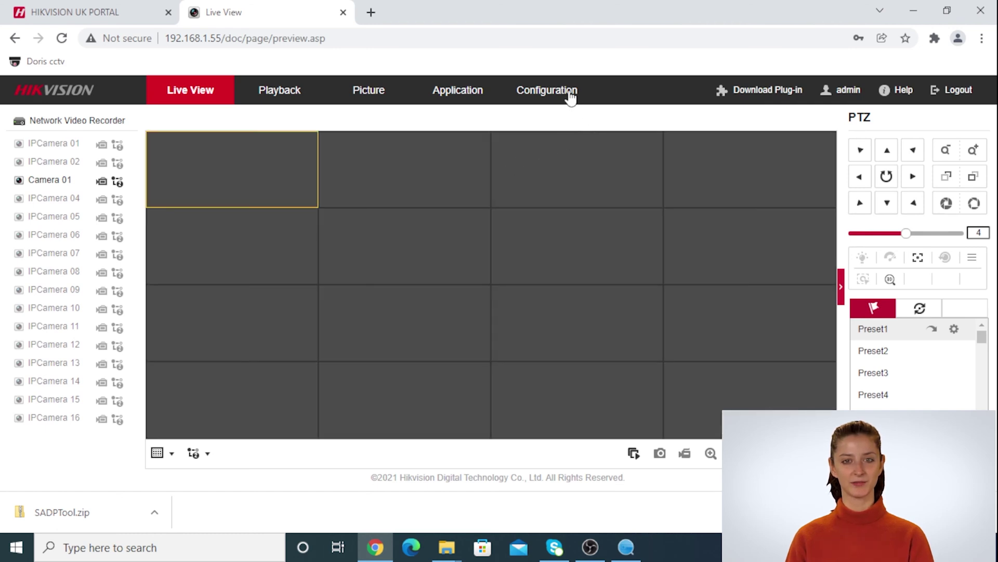
- Open the NVR's Network Basic Settings and review its NAT, Port and PPPoE tabs
click(571, 96)
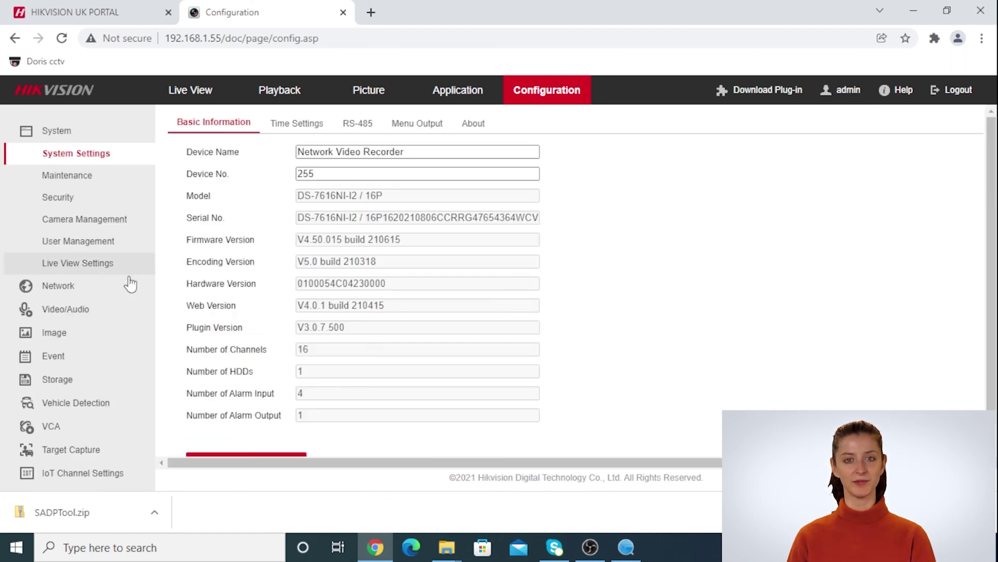
click(99, 289)
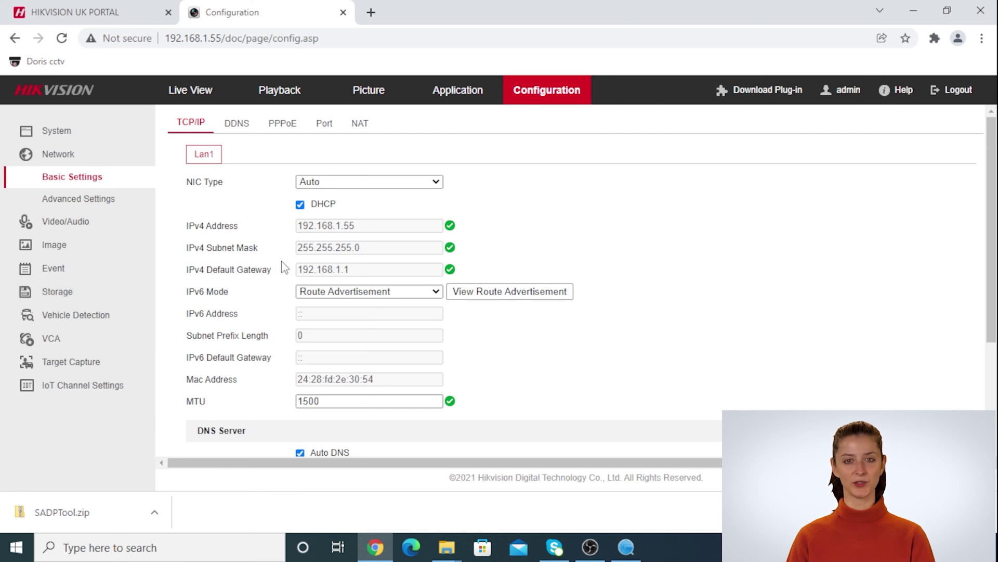
scroll(284, 268, down, 3)
scroll(285, 267, up, 3)
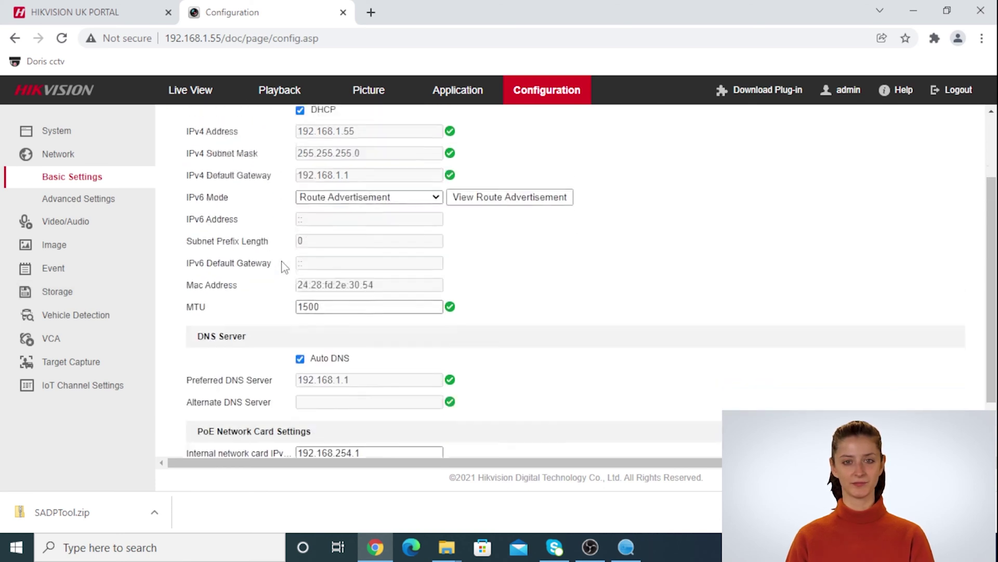
scroll(285, 267, down, 3)
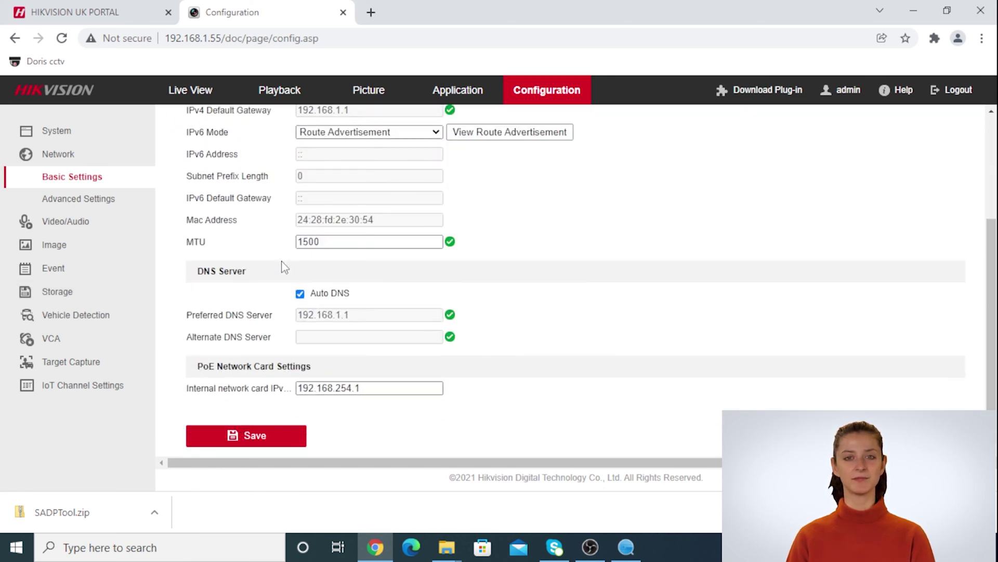
scroll(285, 268, up, 3)
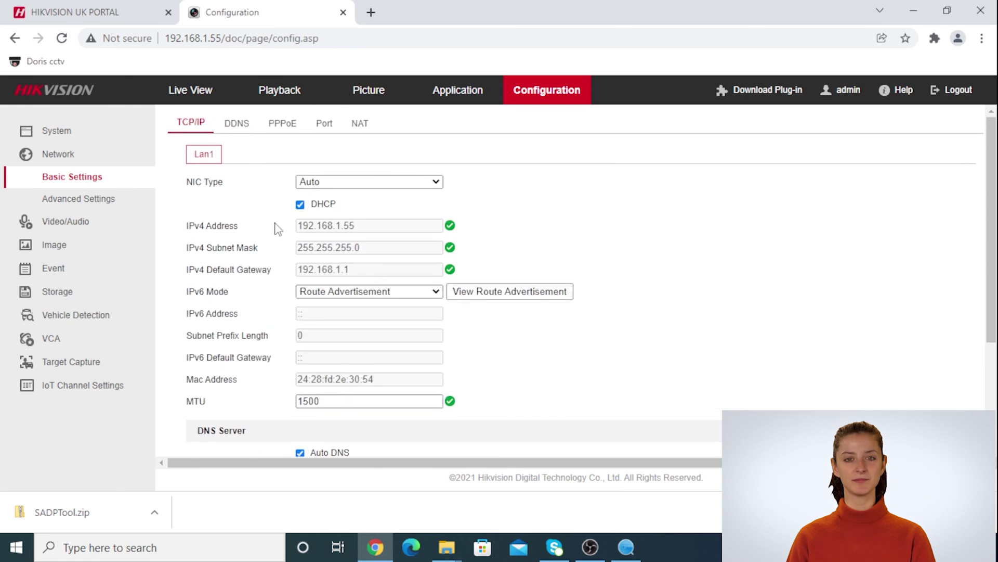
click(364, 124)
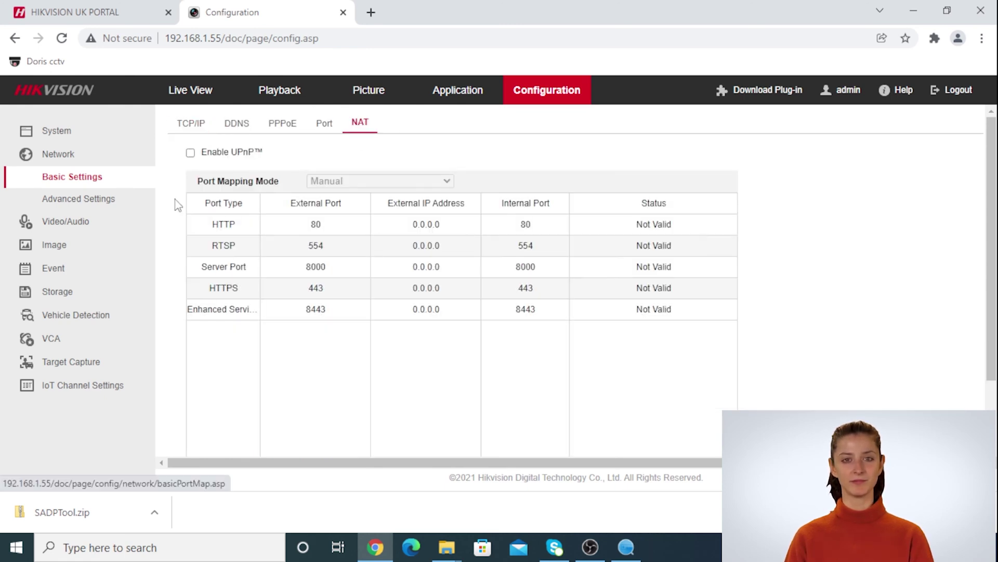
click(323, 122)
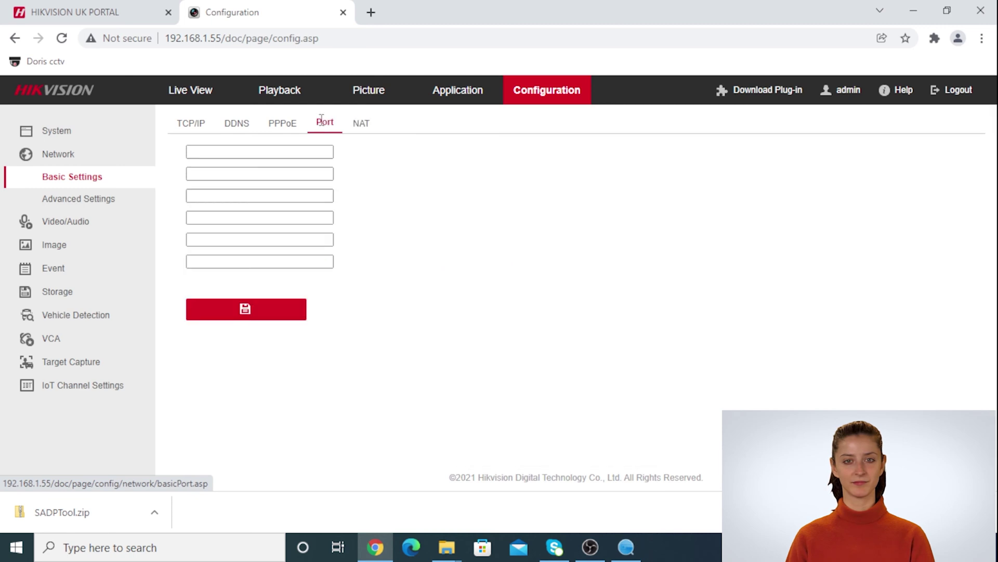
click(276, 128)
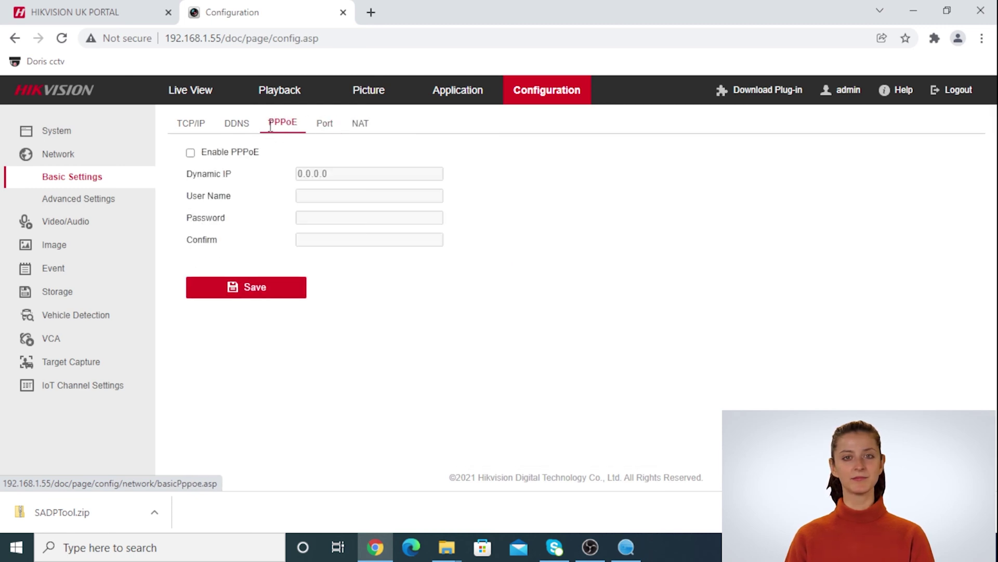
- View Advanced Settings' 802.1x page: IEEE 802.1X disabled, EAP-MD5, EAPOL version 1
click(99, 199)
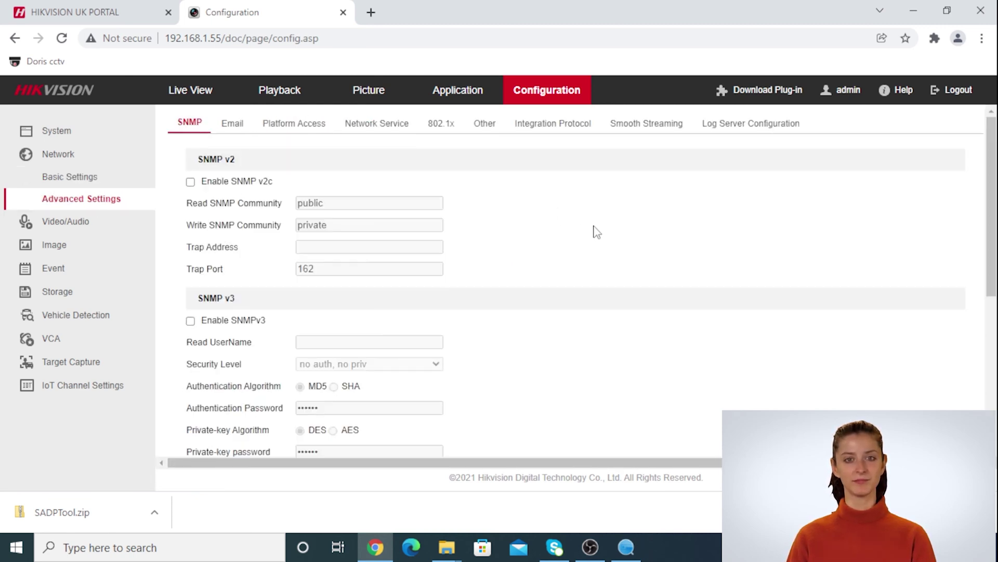
scroll(549, 281, down, 1)
scroll(549, 281, down, 5)
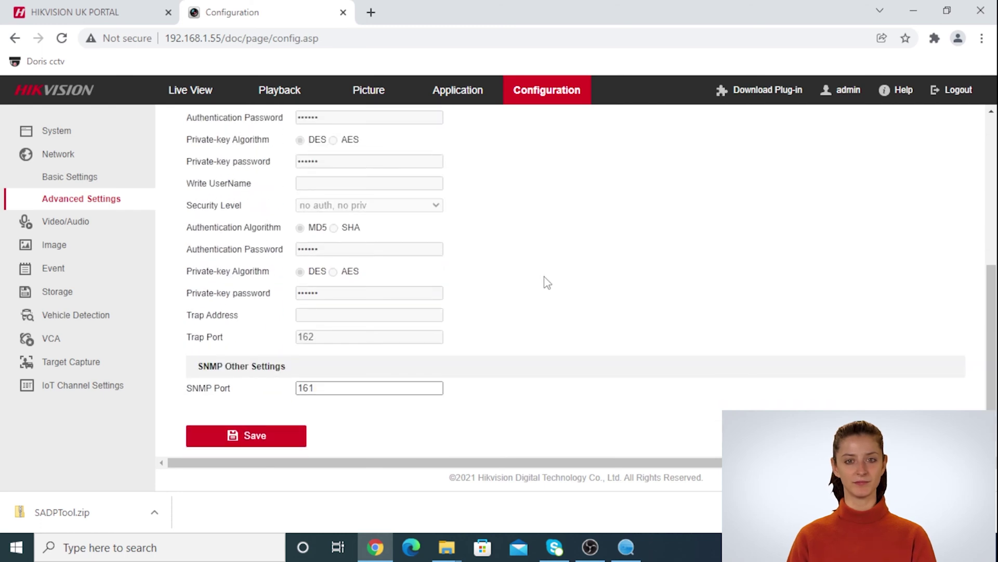
scroll(546, 280, up, 6)
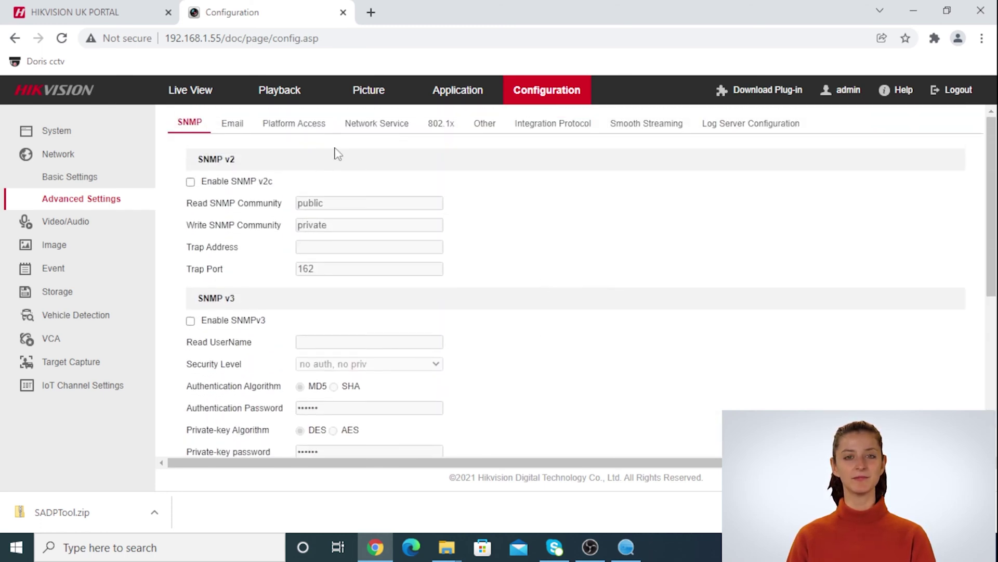
click(458, 133)
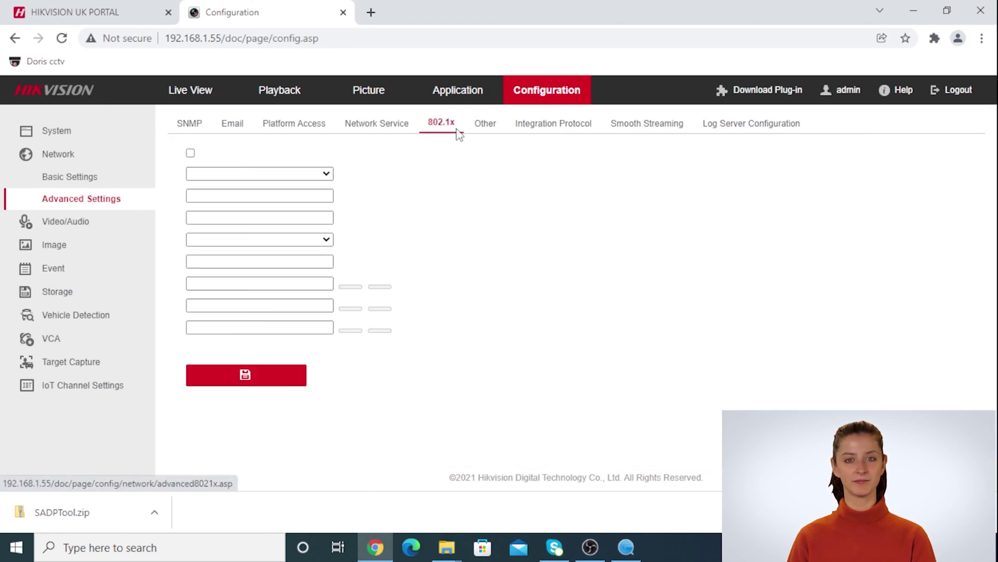
- Tick Enable Virtual Host on the Advanced Settings Other tab and save it
click(483, 125)
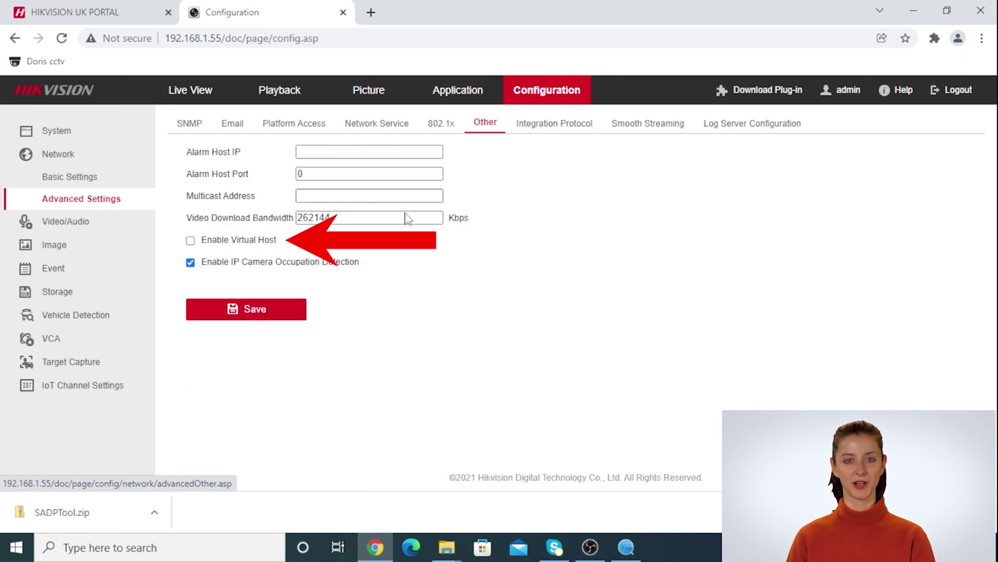
click(190, 241)
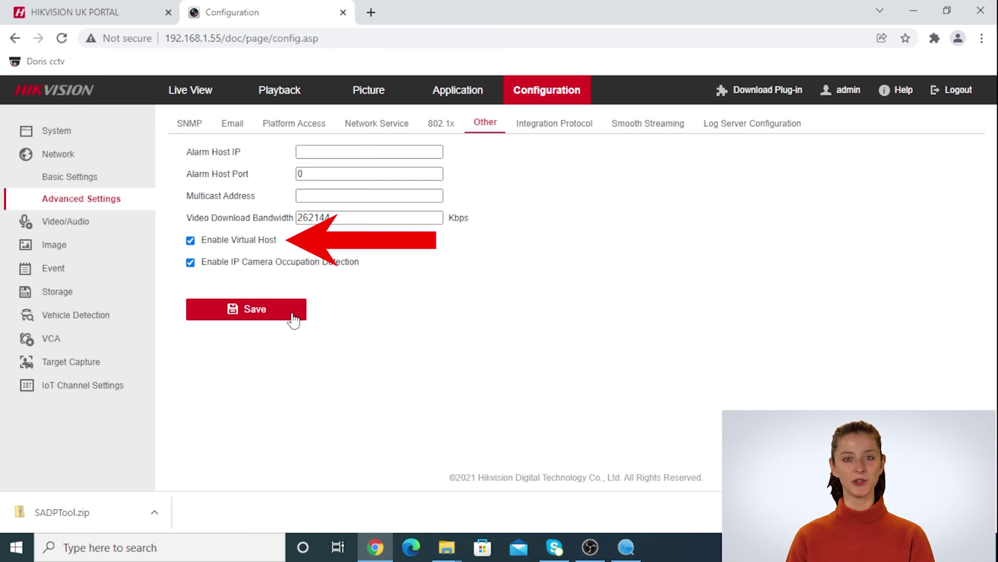
click(265, 315)
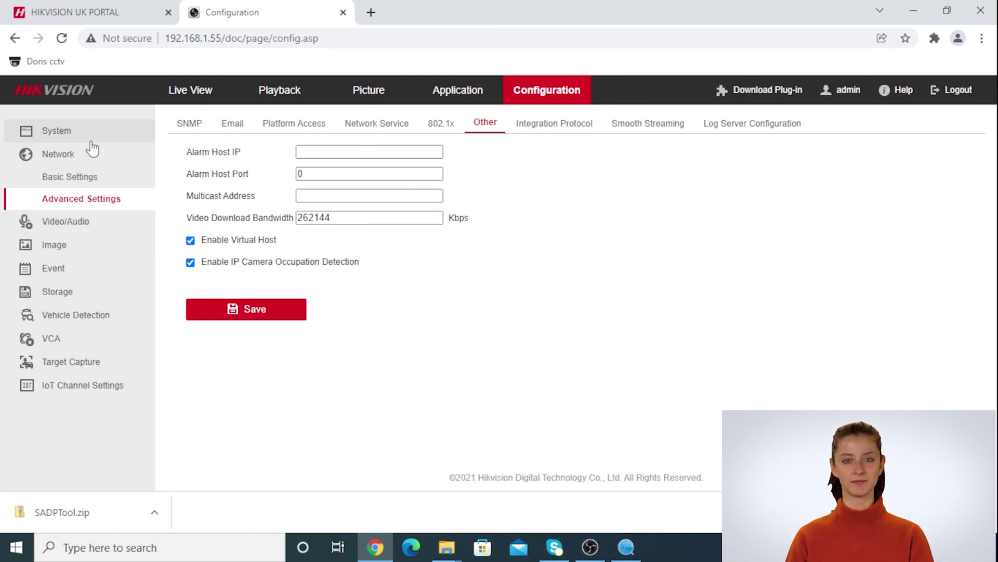
- Show the IP Camera list under System > Camera Management
click(72, 220)
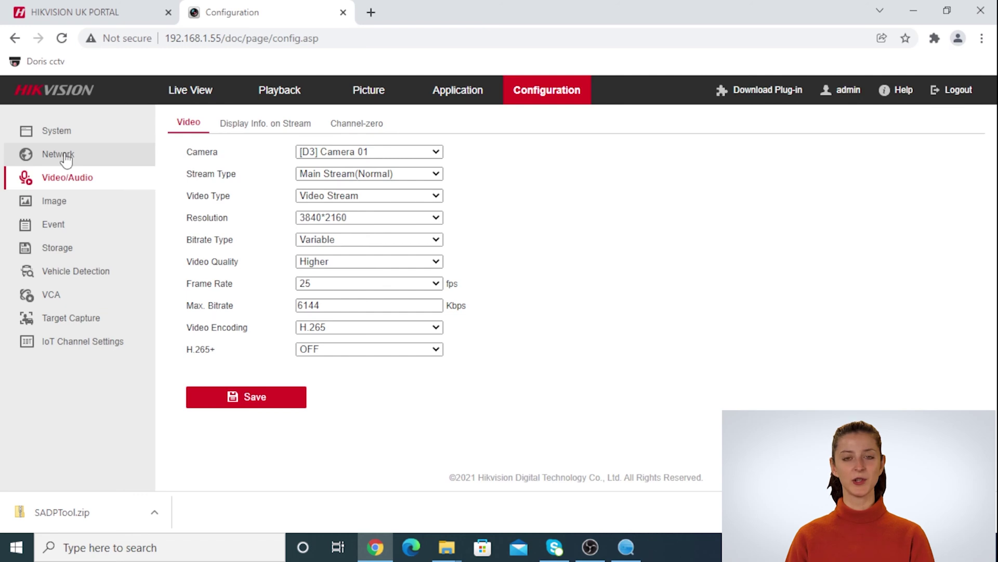
click(58, 131)
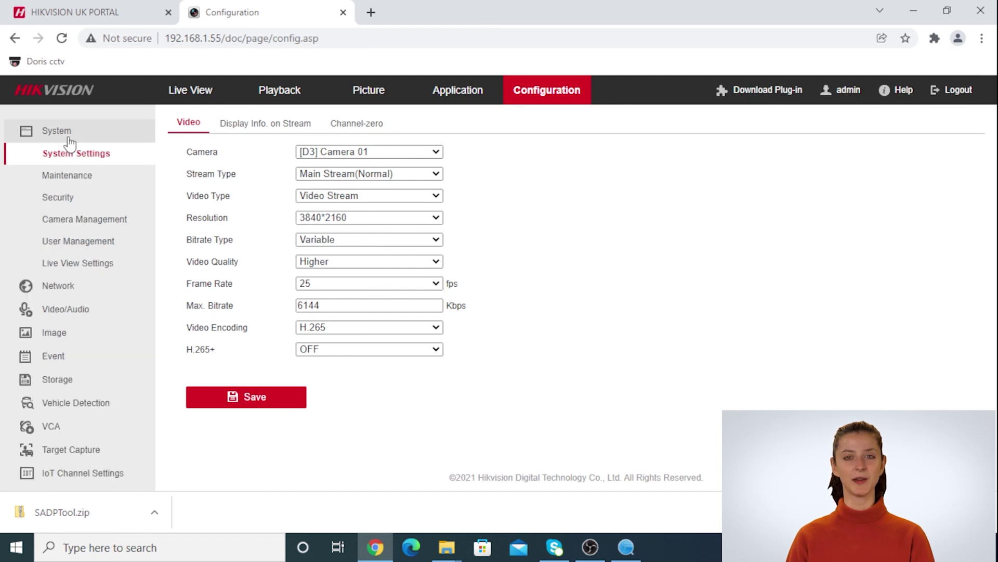
click(106, 225)
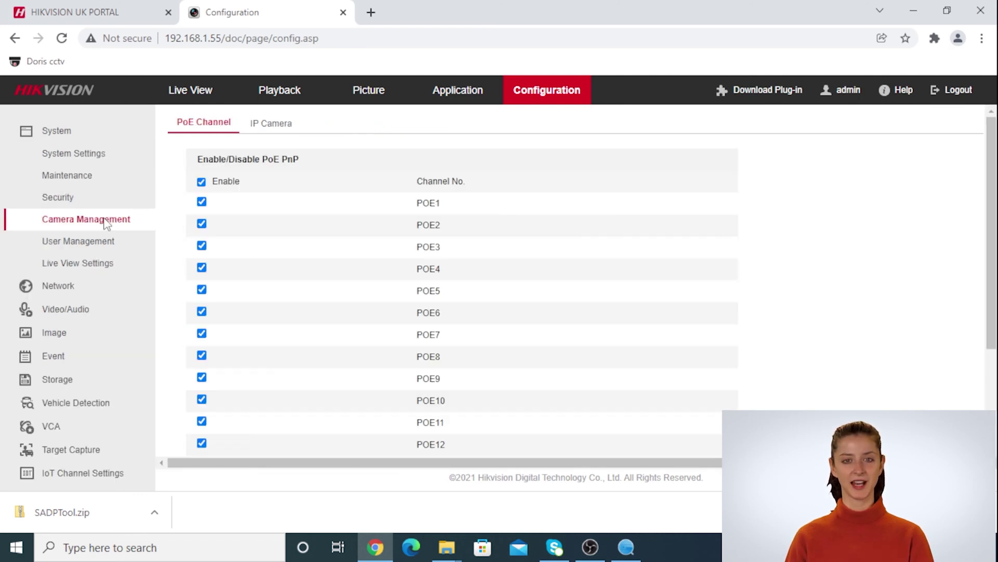
click(257, 128)
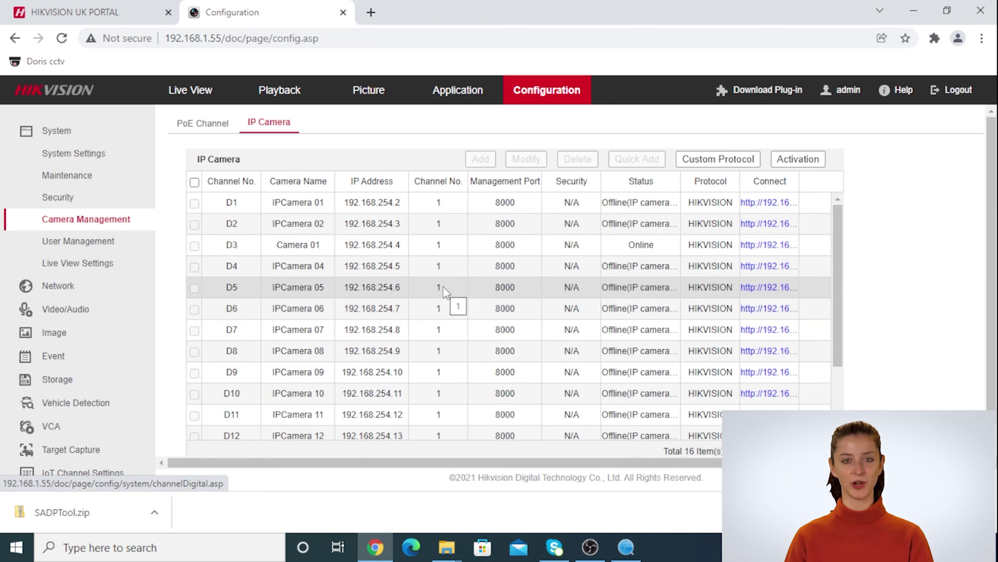
- Select the online D3 Camera 01 at 192.168.254.4 and highlight the NVR IP in the address bar
drag(648, 243, 229, 253)
double_click(229, 253)
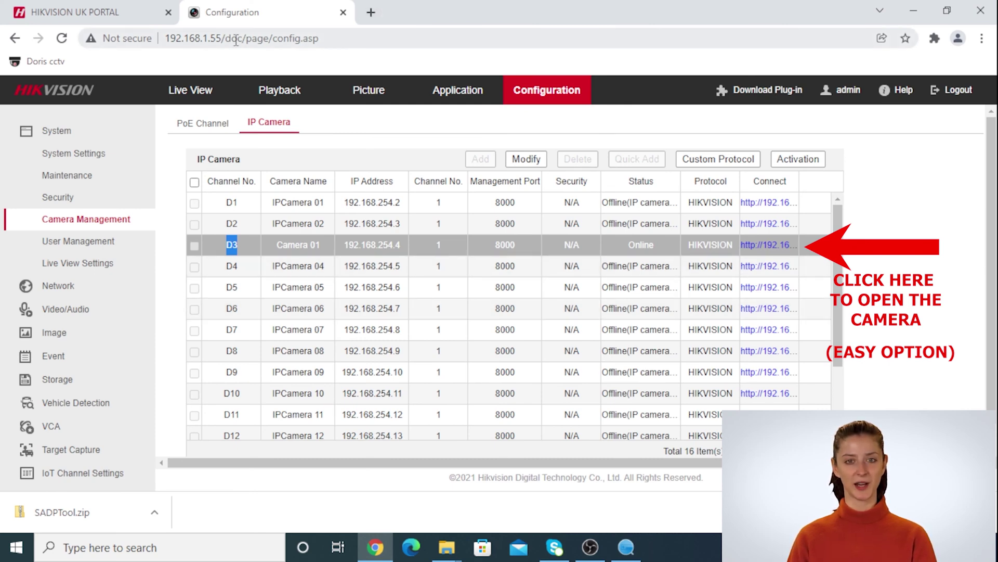
drag(222, 37, 166, 38)
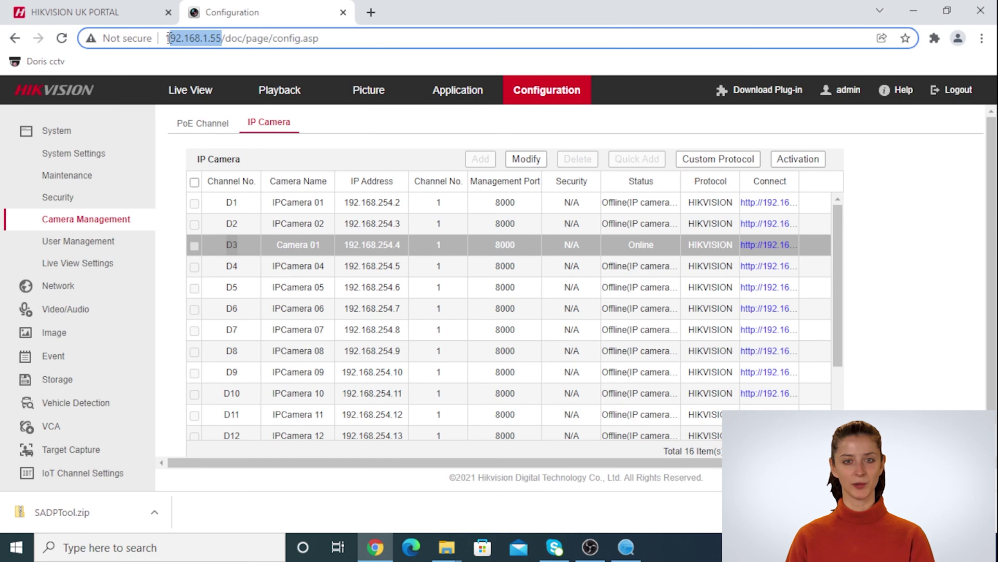
- Copy the NVR's IP address into a new browser tab's address bar
right_click(173, 45)
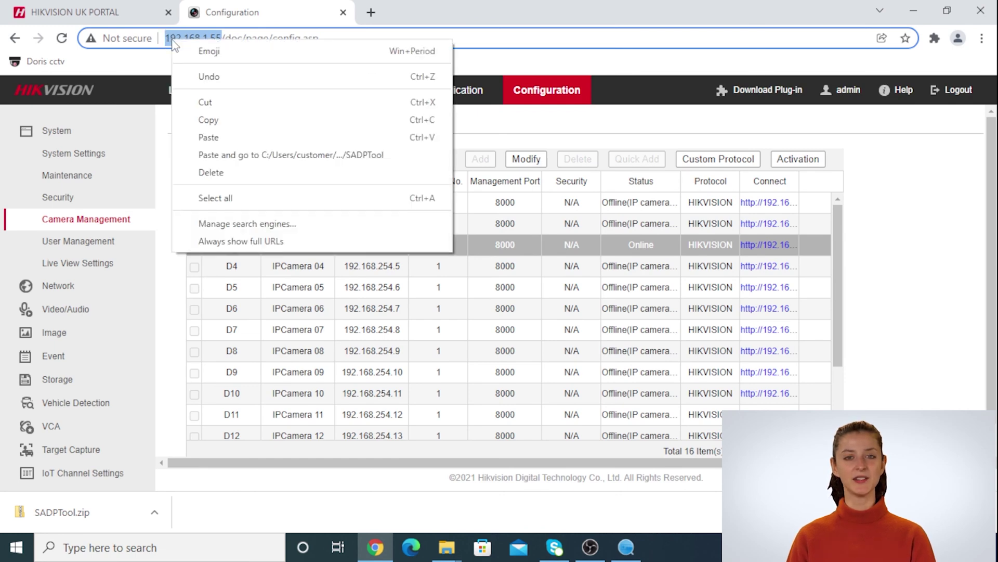
click(210, 120)
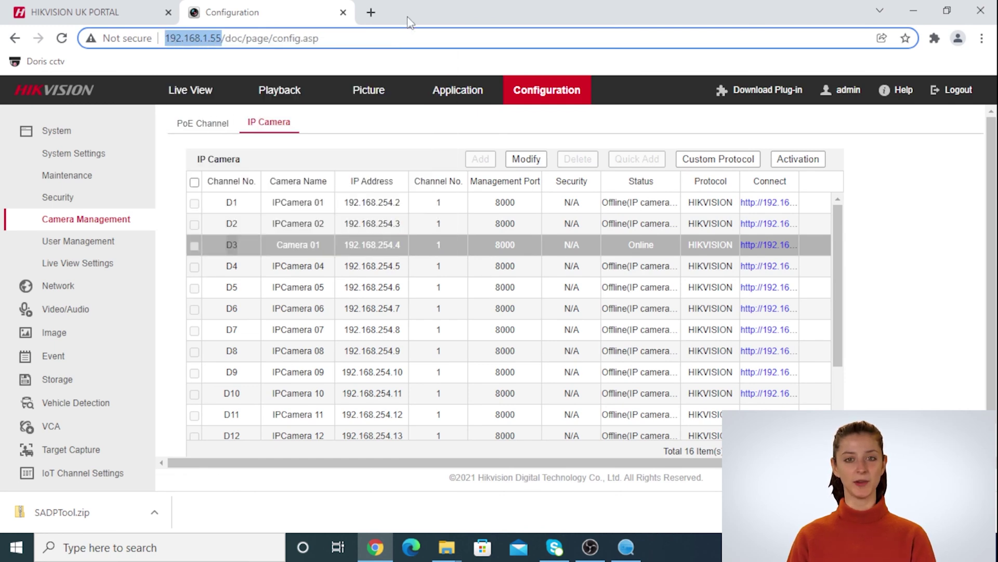
click(370, 13)
right_click(368, 37)
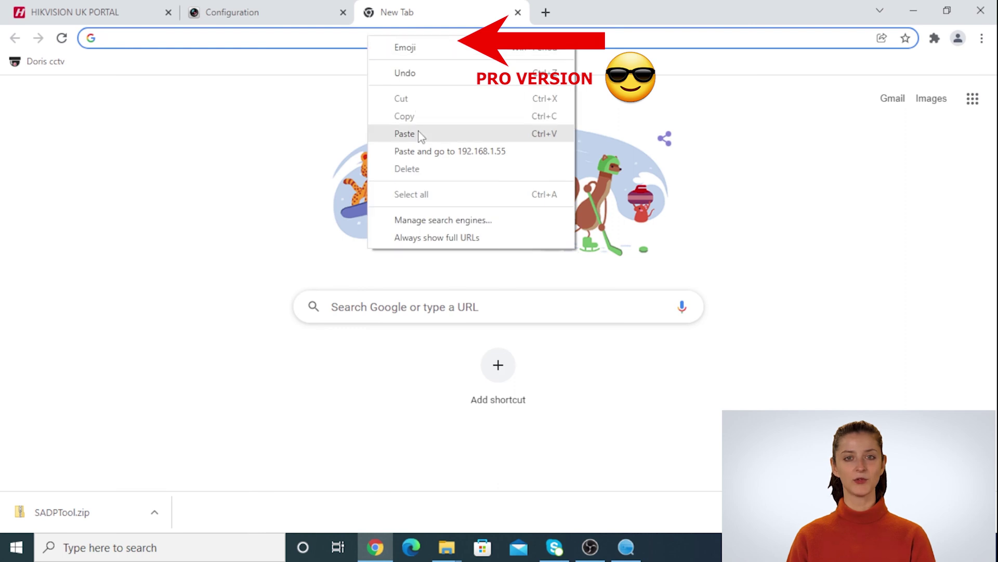
click(421, 136)
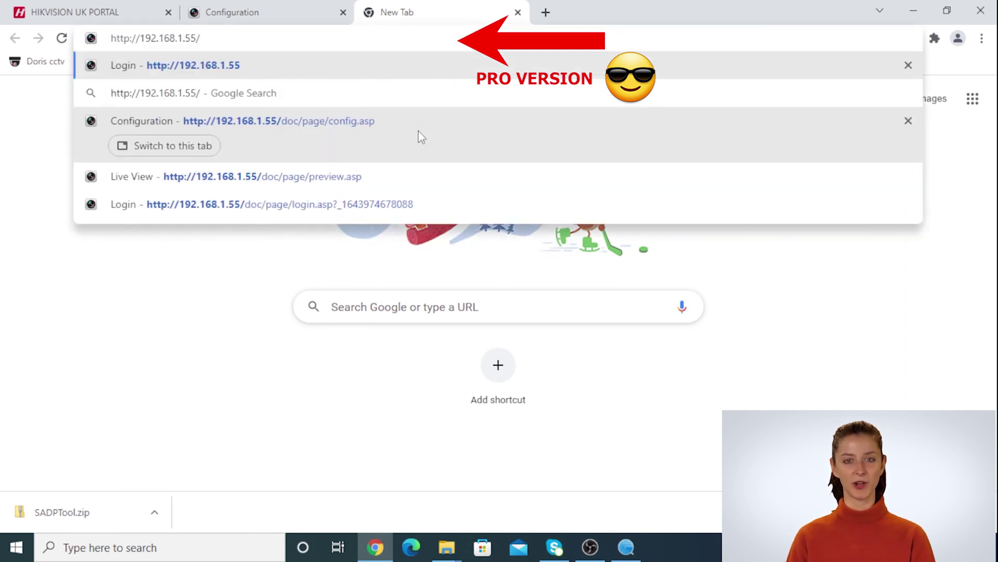
- Load 192.168.1.55 on port 65003, correcting the refused 6503 attempt
key(BackSpace)
text(:)
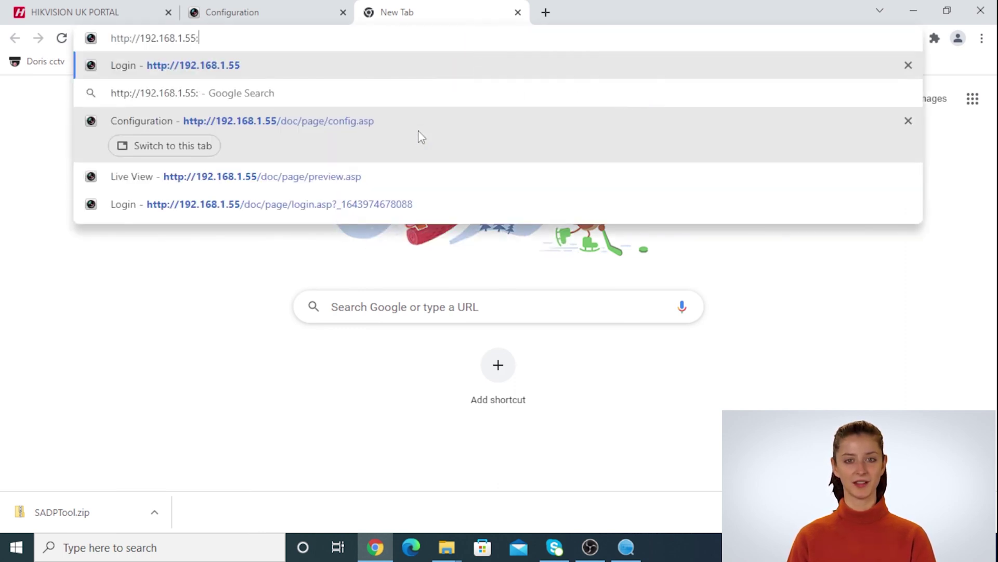
text(6500)
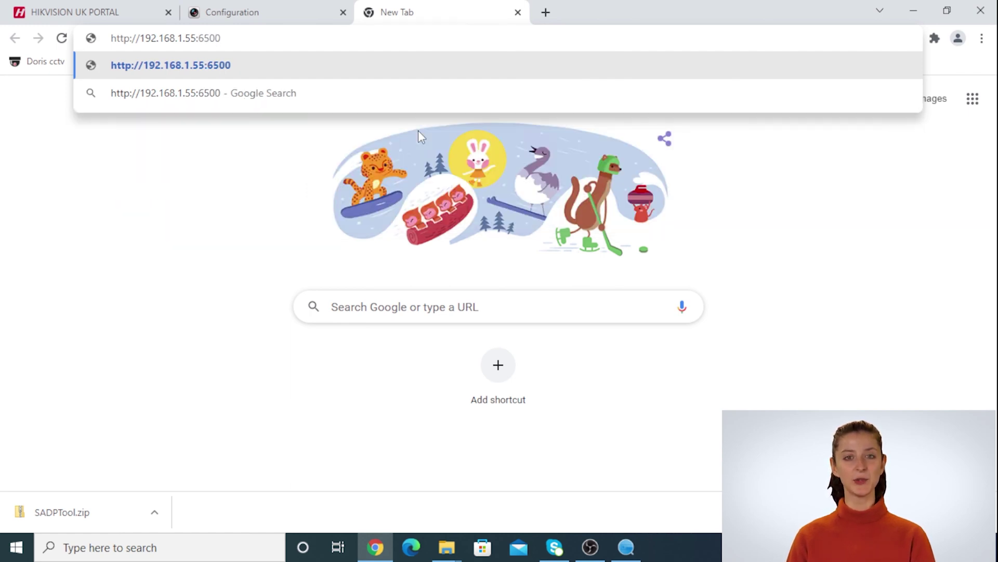
key(BackSpace)
text(3)
key(Return)
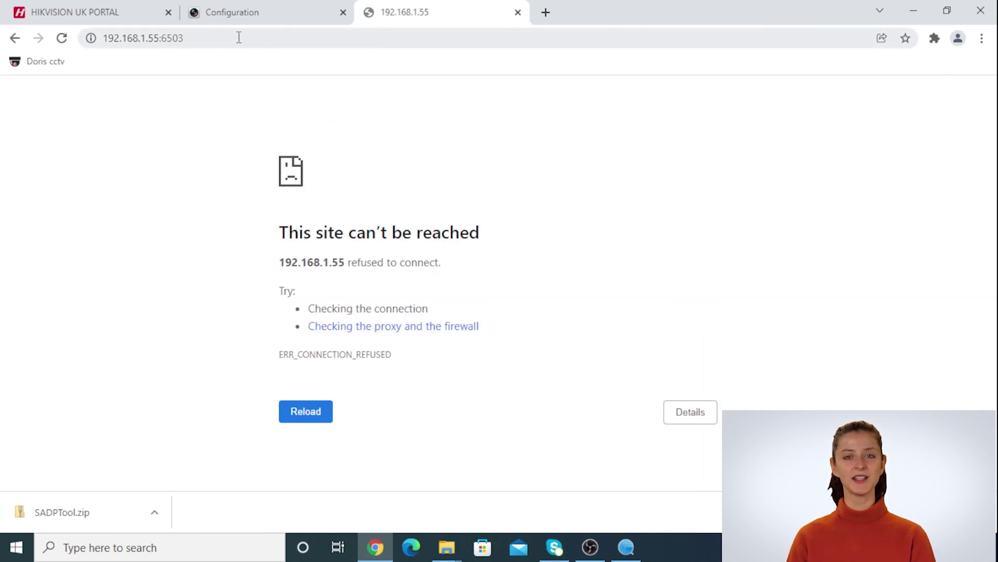
click(182, 43)
click(182, 43)
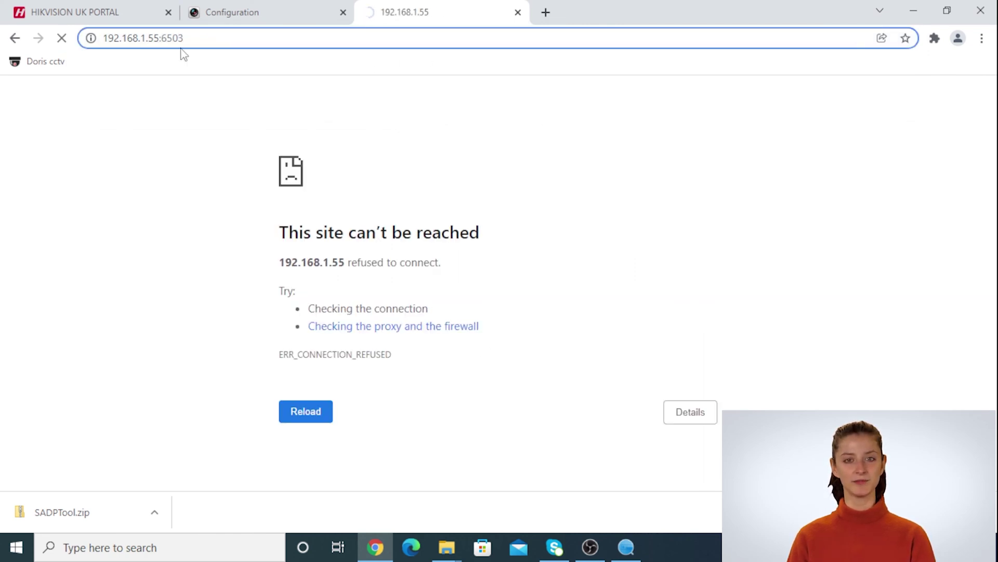
text(0)
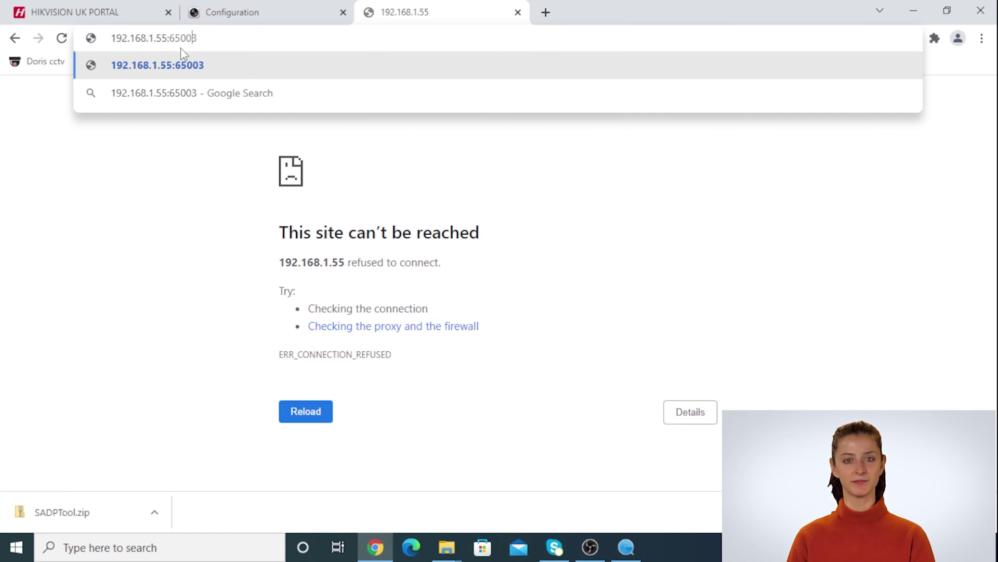
key(Return)
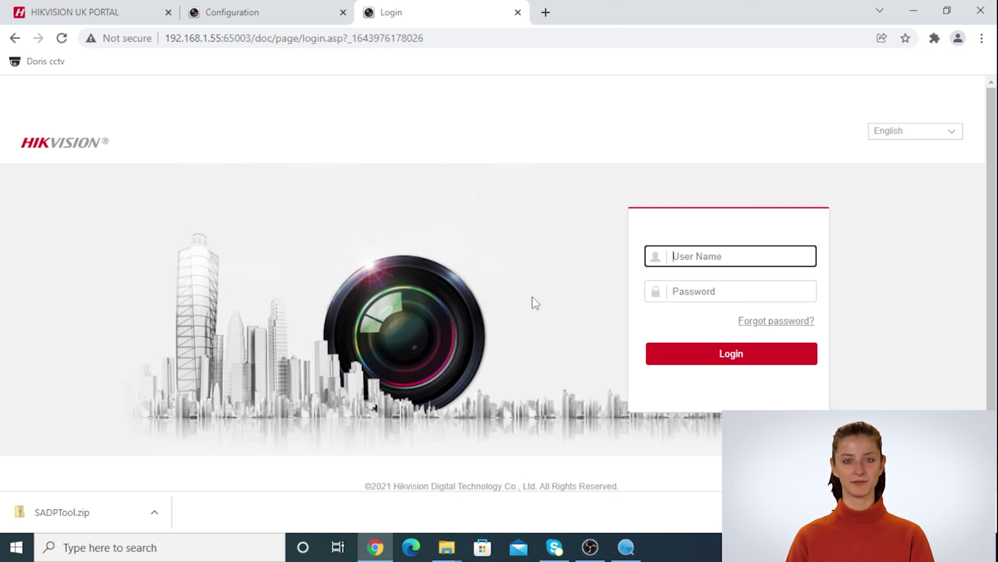
- Log in to the camera as admin, retrying after the failed attempt, and decline saving the password
text(admin)
key(Tab)
text(****)
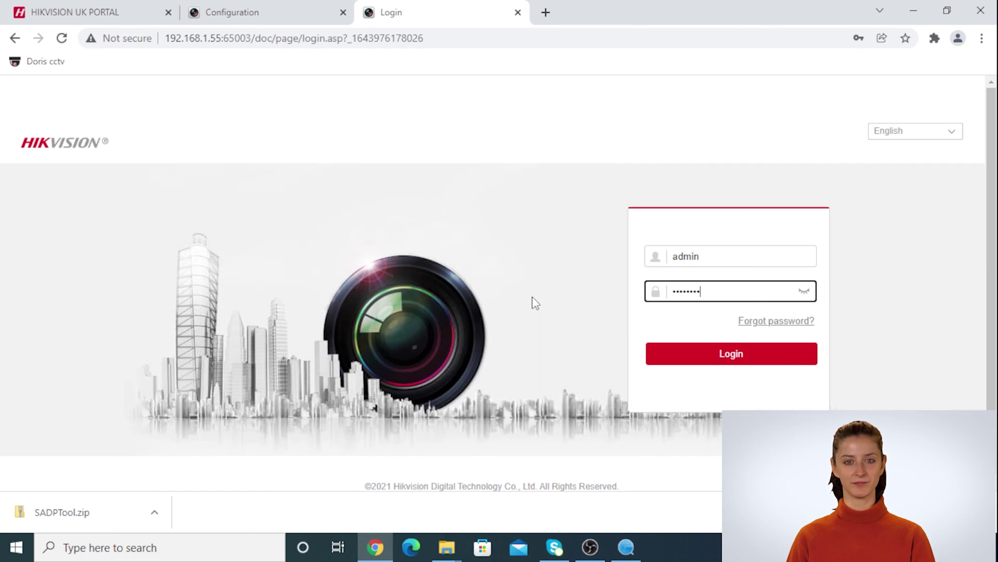
click(670, 354)
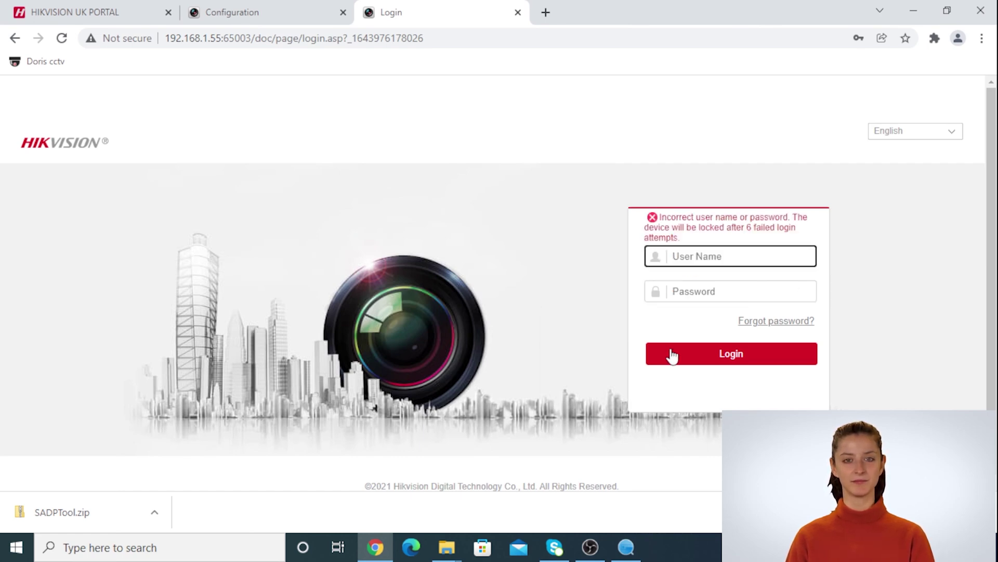
text(admin)
key(Tab)
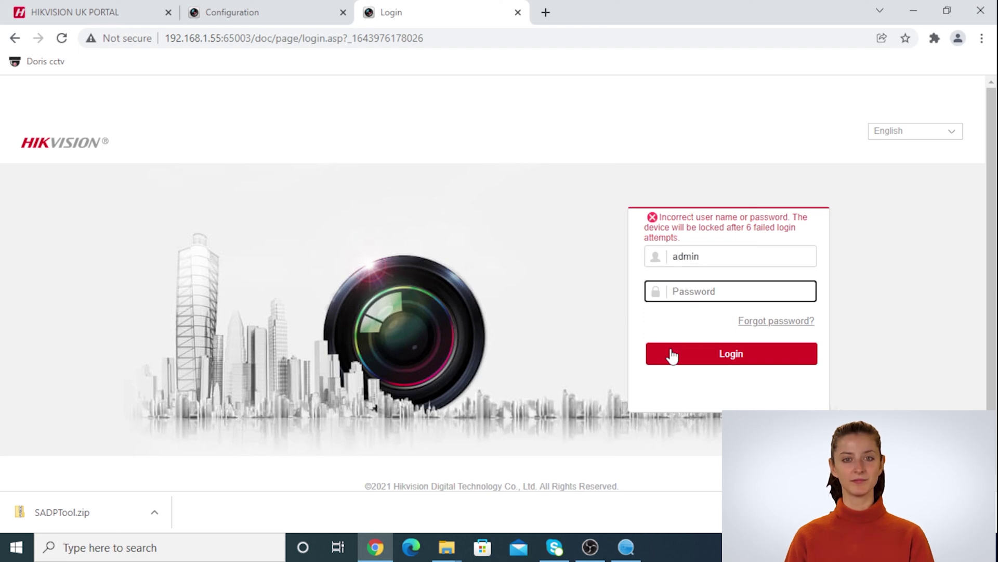
text(••)
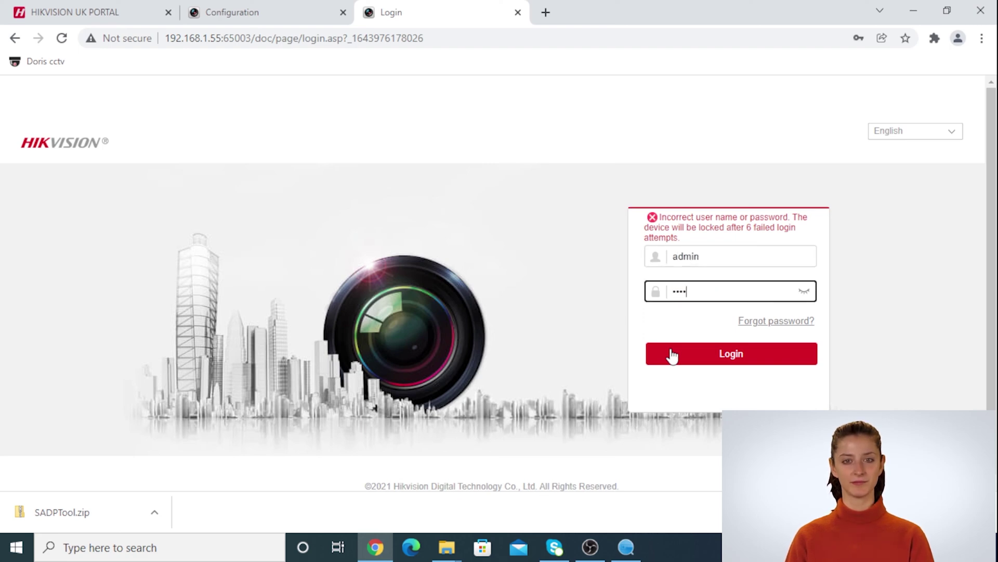
text(•••••••)
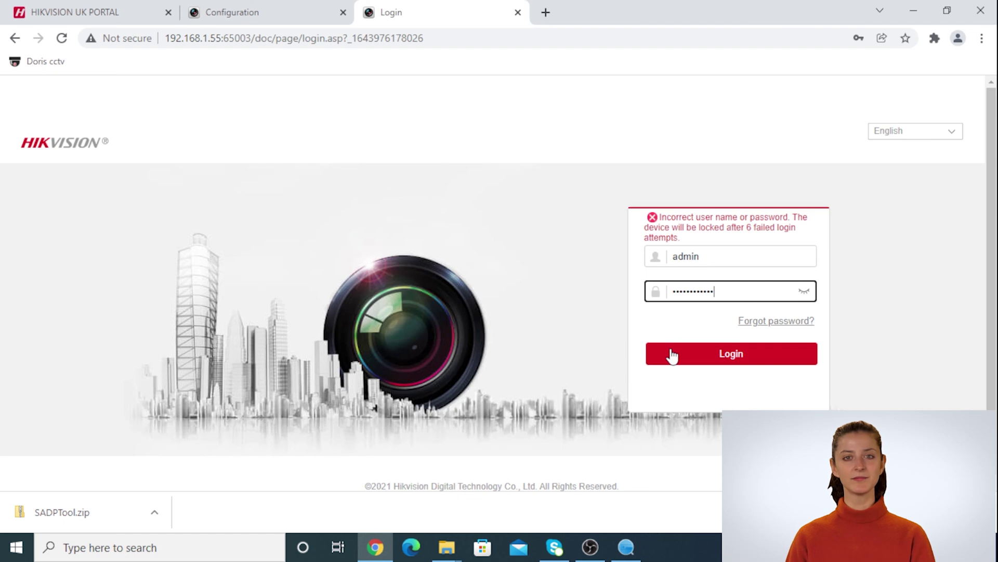
click(673, 355)
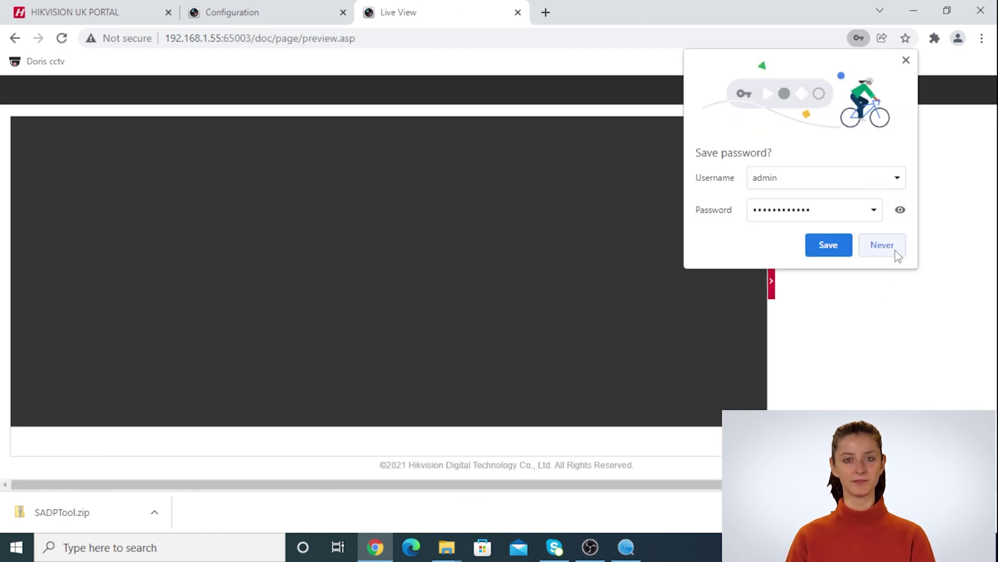
click(893, 251)
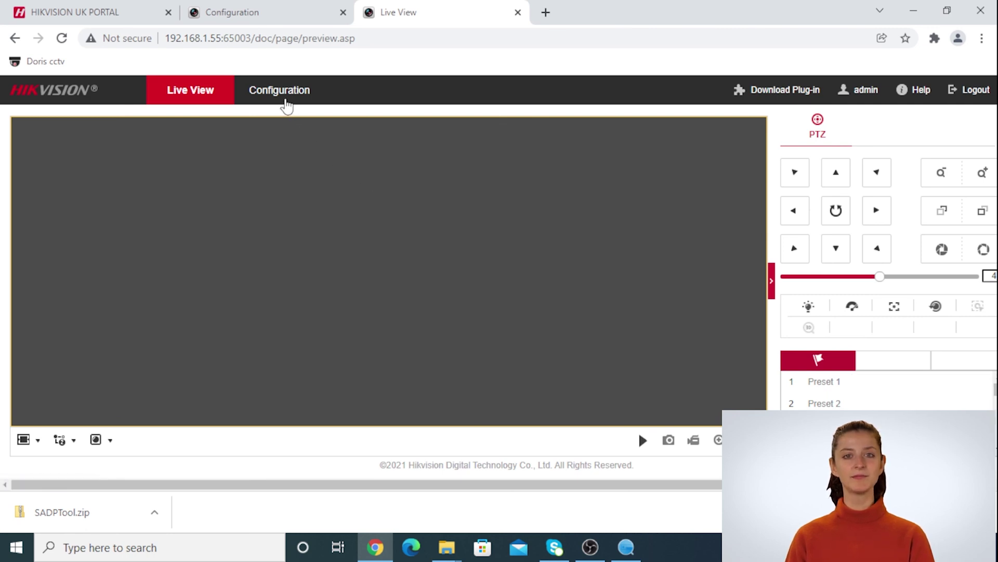
- Go to the camera's Image > Display Settings and expand Day/Night Switch, checking Smart Supplement Light choices
click(286, 100)
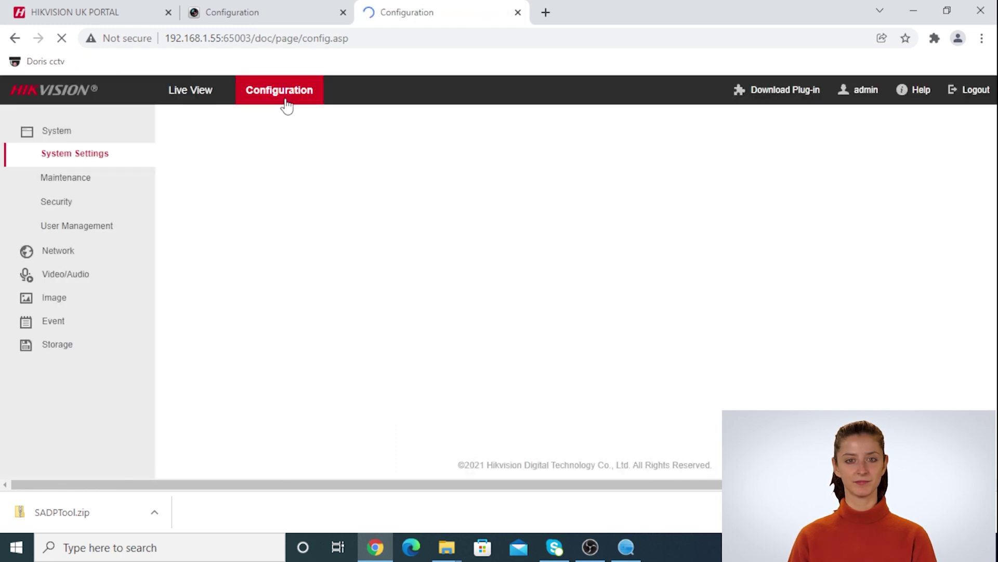
click(84, 296)
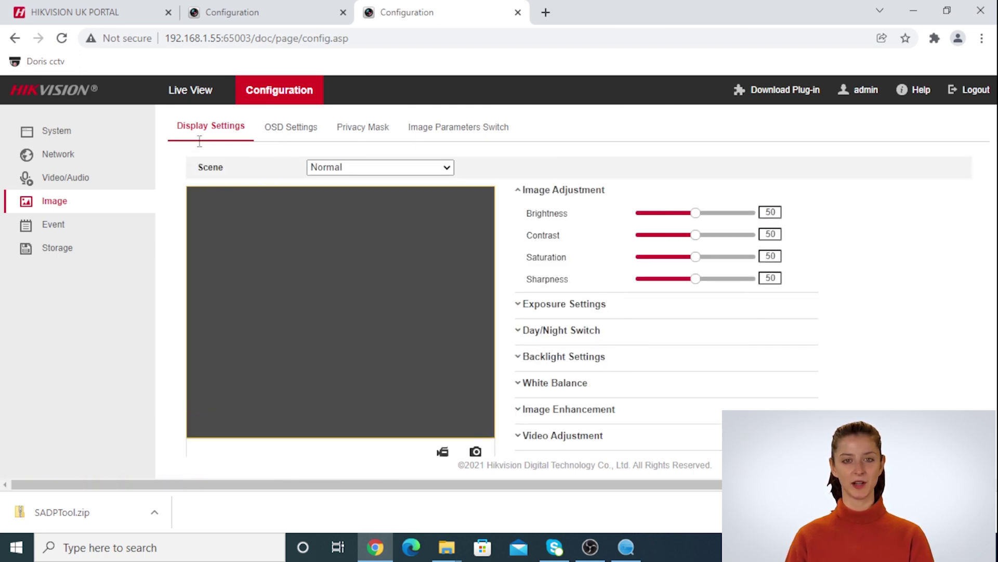
click(595, 333)
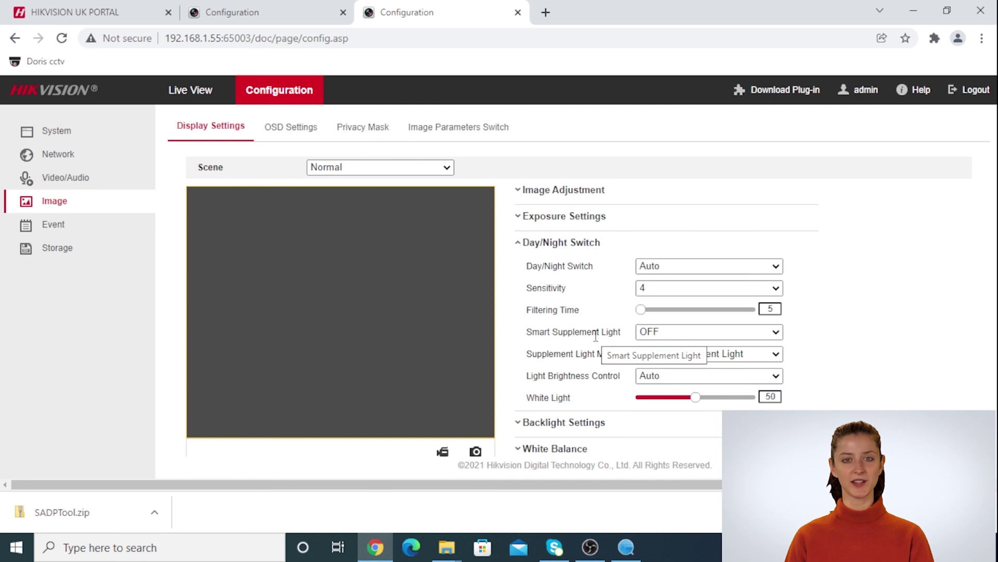
click(657, 335)
- Set Filtering Time to 19, keeping Smart Supplement Light OFF, Day/Night Auto and sensitivity 4
click(838, 354)
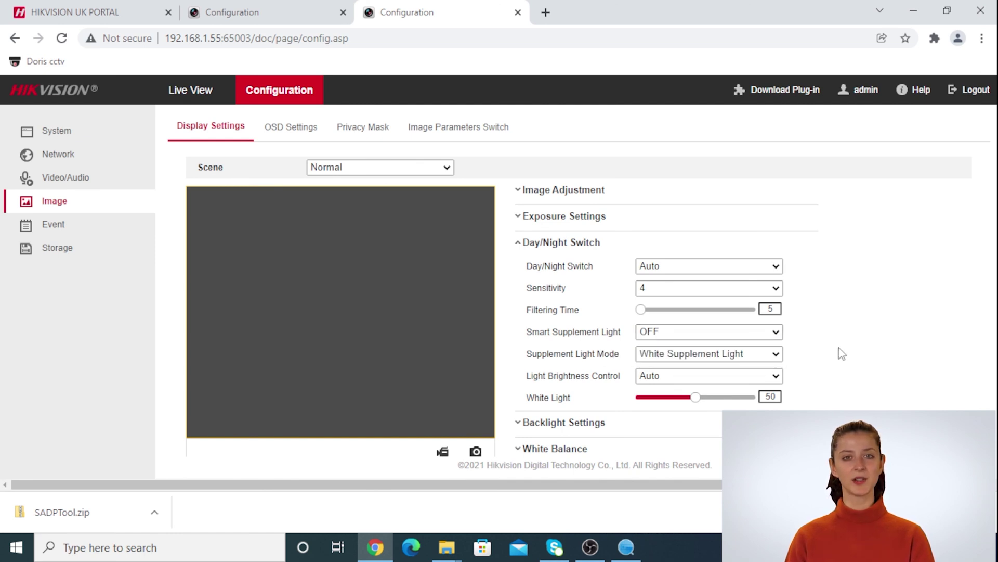
click(685, 267)
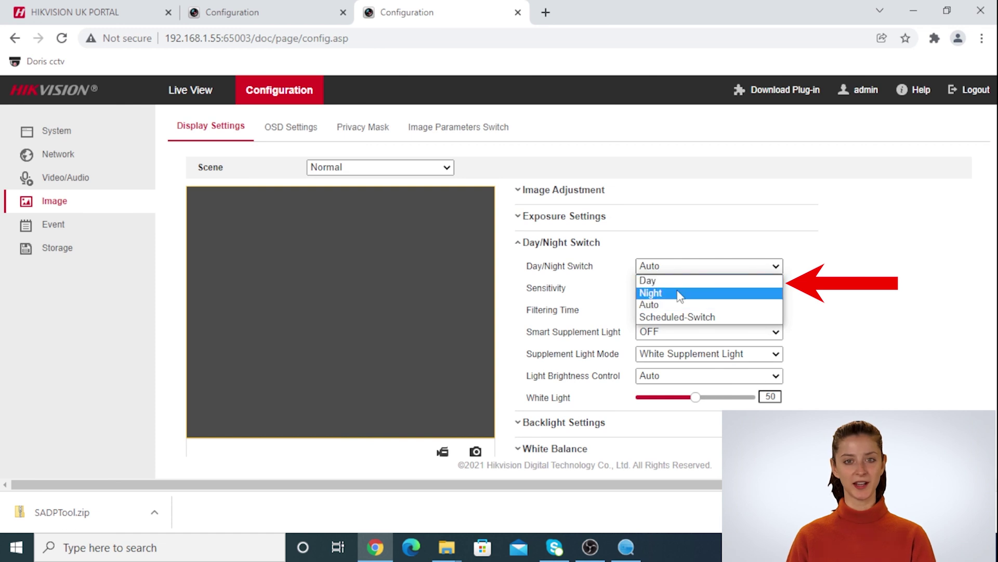
click(849, 306)
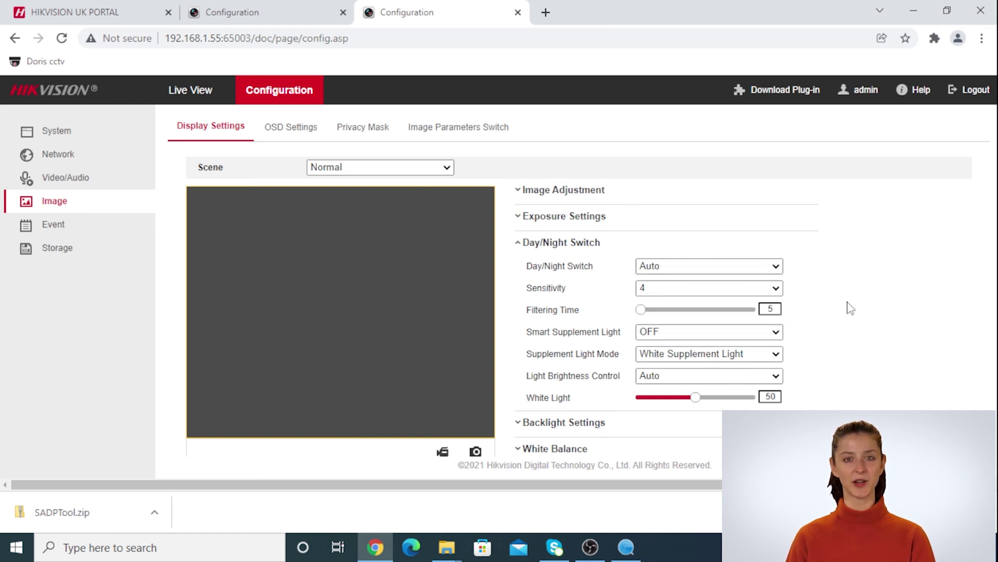
click(717, 289)
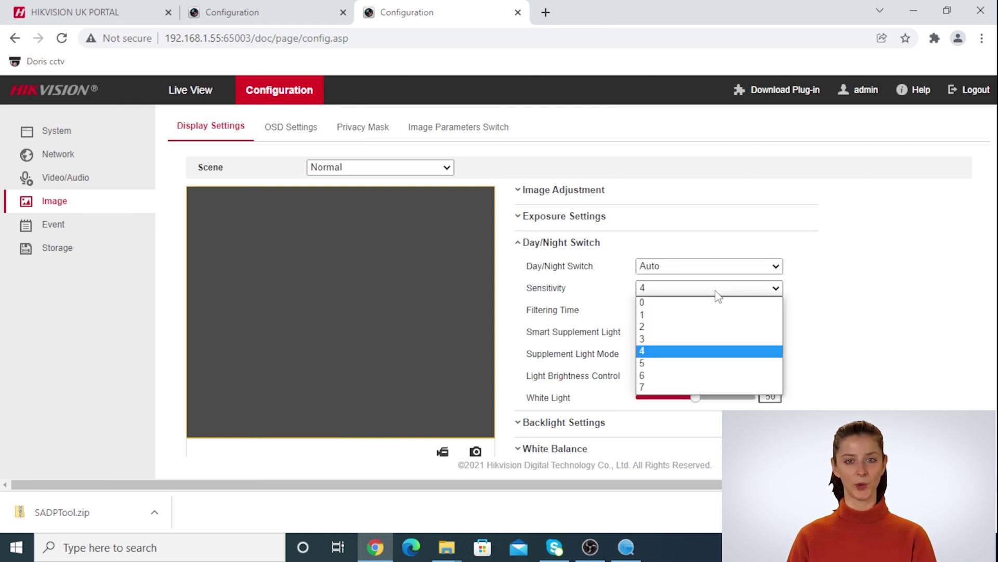
click(855, 286)
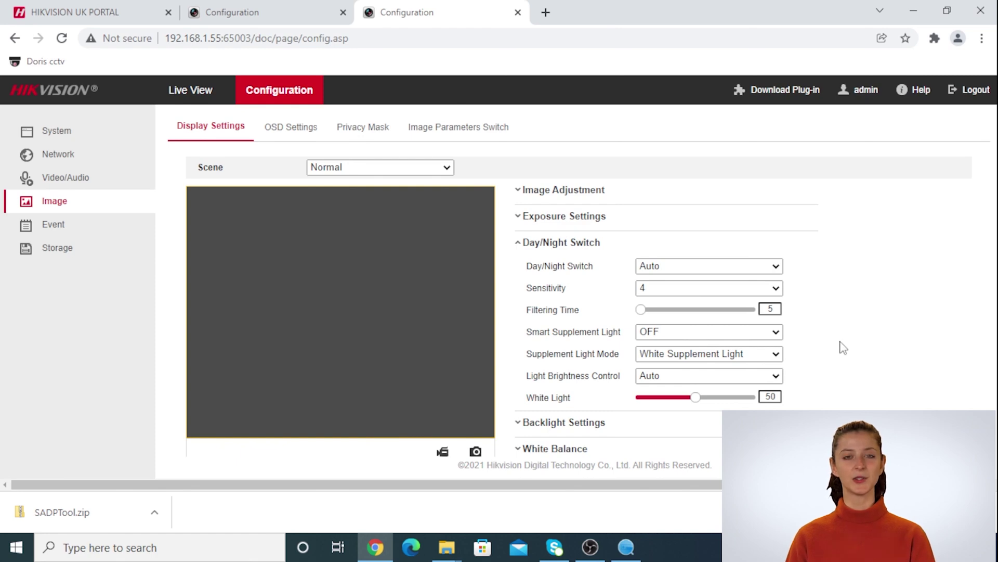
click(713, 311)
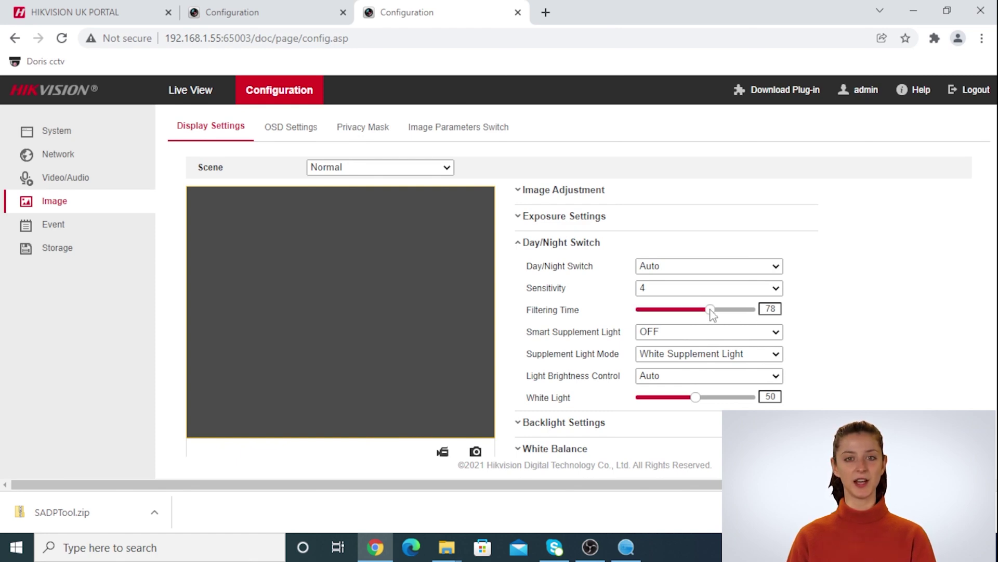
drag(716, 311, 645, 312)
click(654, 310)
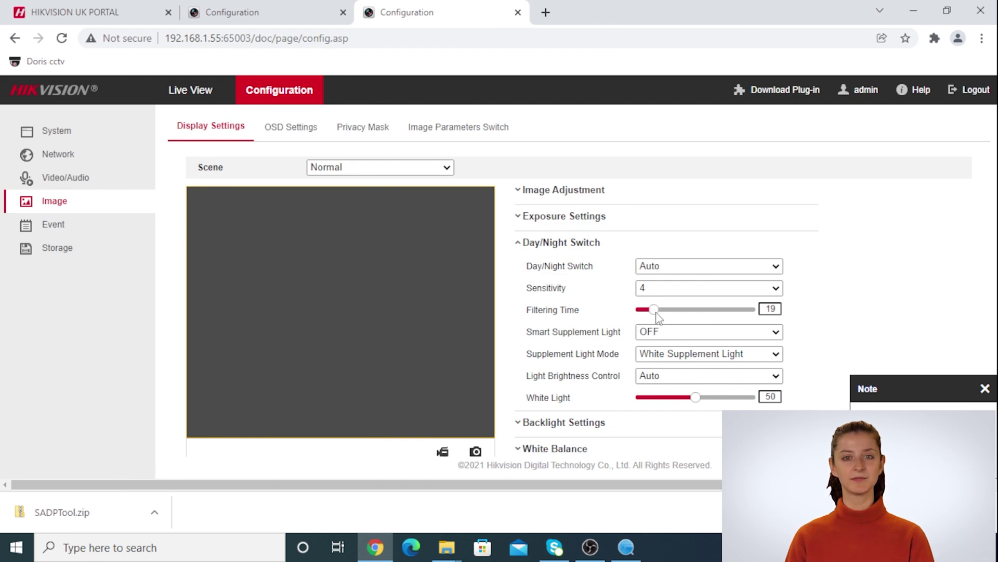
- Choose OFF for Camera 01's Supplement Light Mode
click(723, 356)
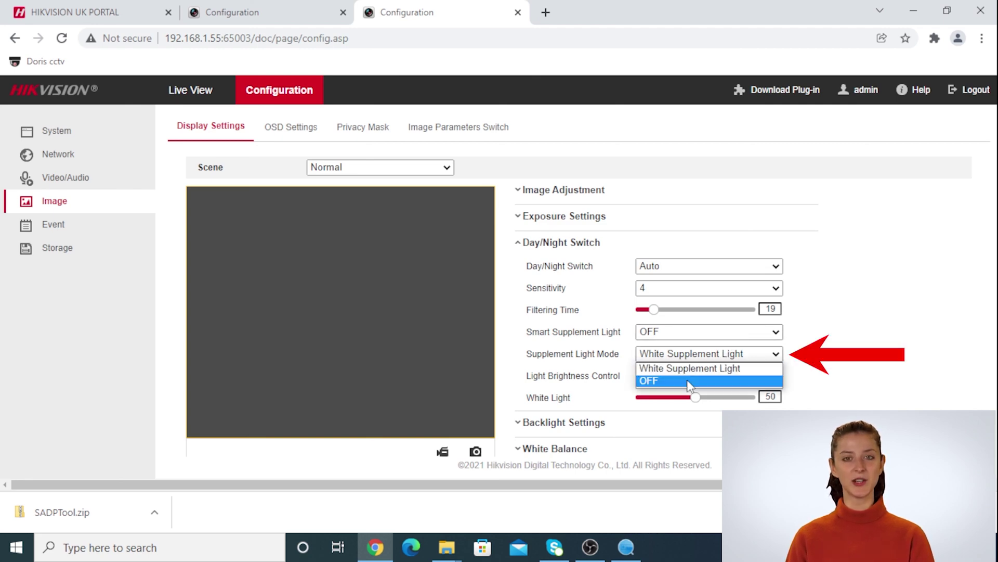
click(690, 382)
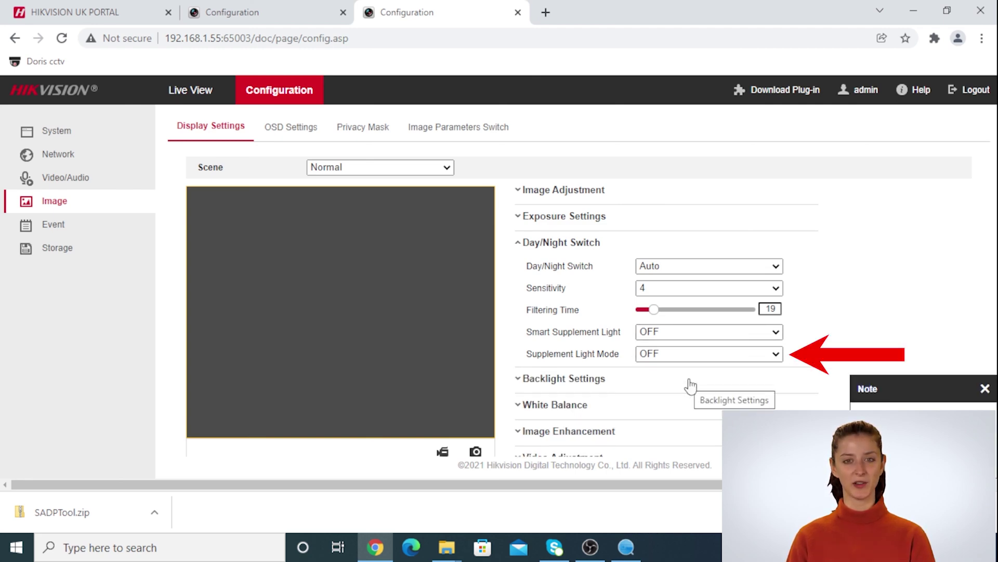